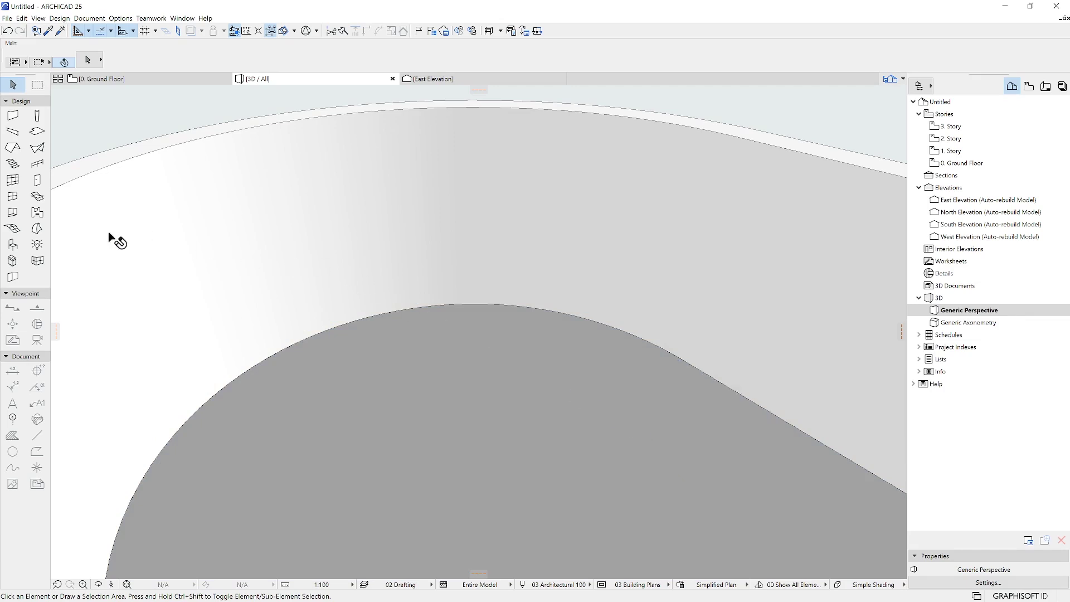
- Place an Armchair Scandinavian 25 object from the Chairs 25 library folder on the floor near the curved wall
click(15, 247)
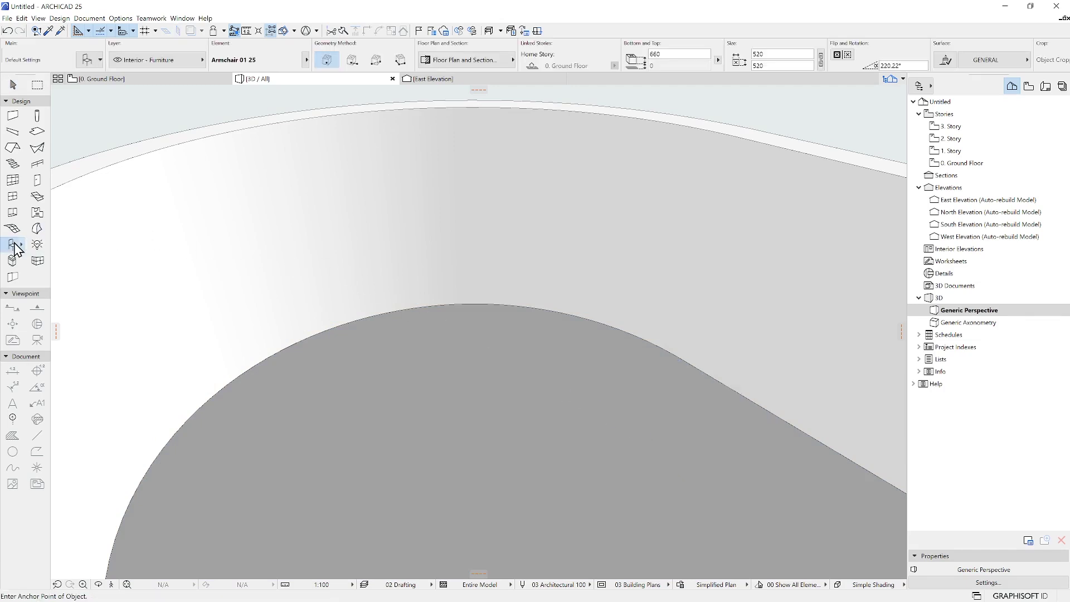
click(87, 62)
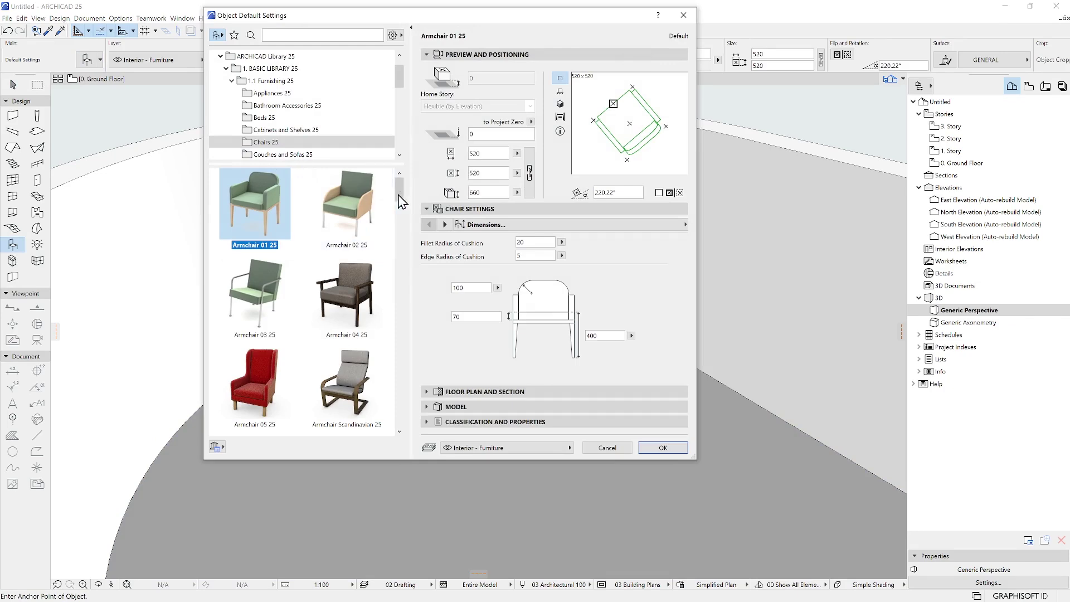
drag(401, 184, 402, 210)
click(358, 201)
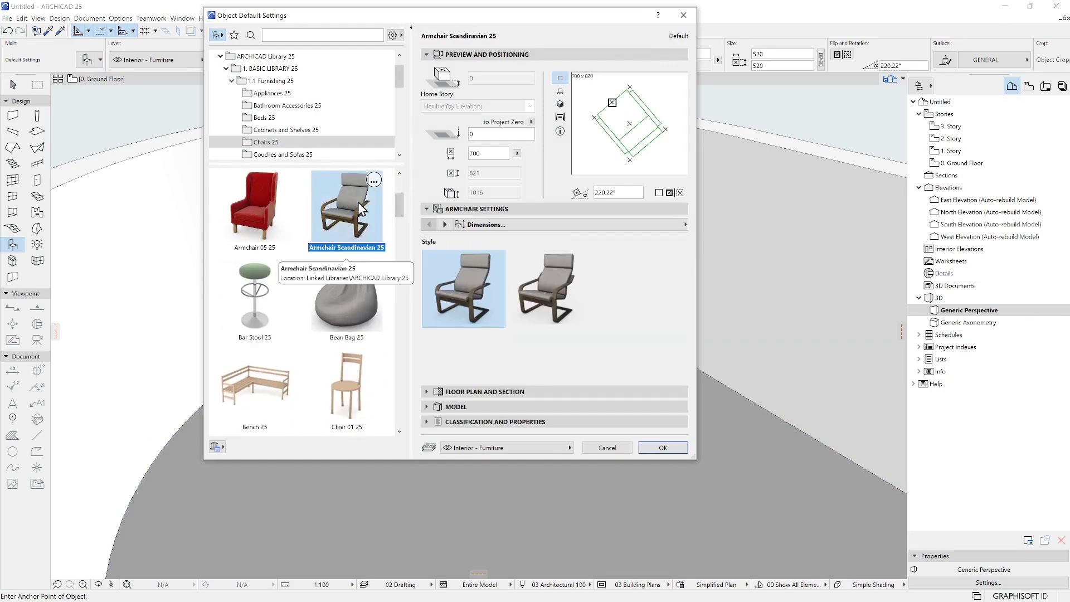
click(662, 448)
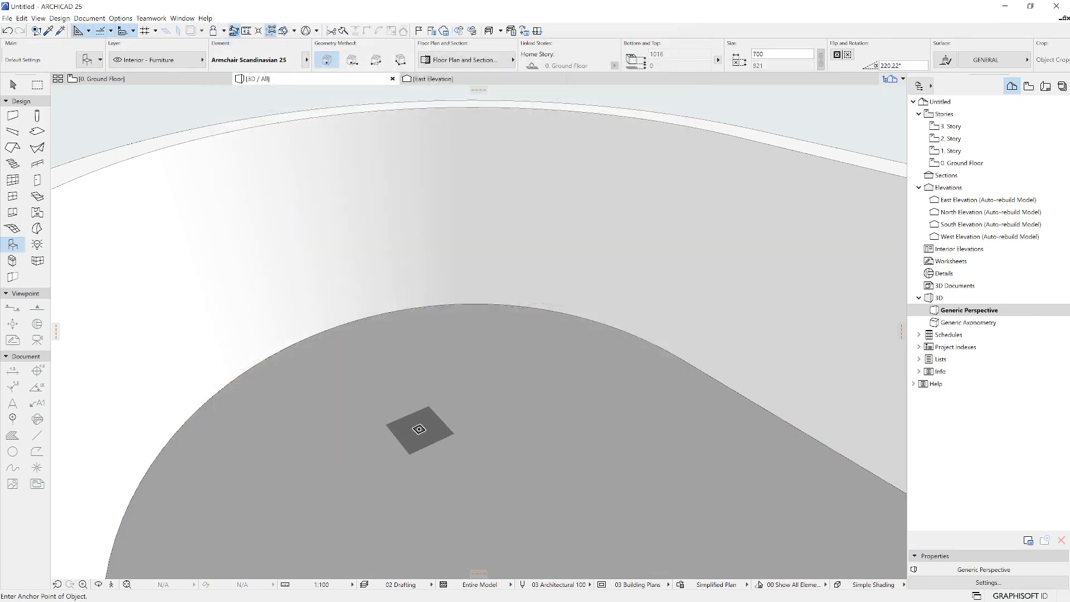
click(388, 437)
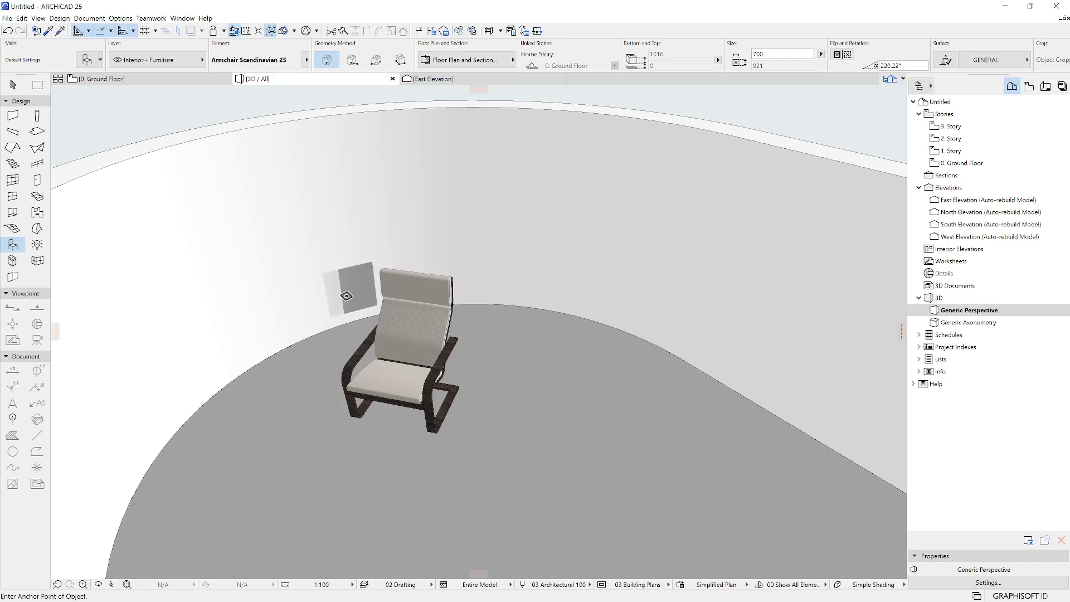
- Search the object library for "standing lamp" and place the Arco Lamp on the floor beside the armchair
click(87, 59)
click(251, 35)
text(standing)
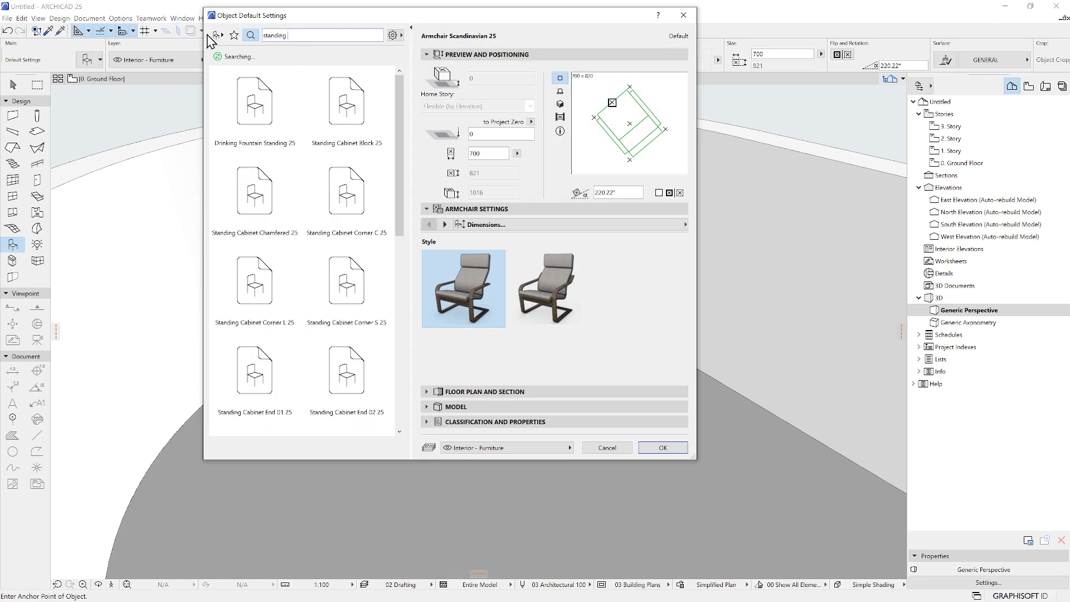
text( lamp)
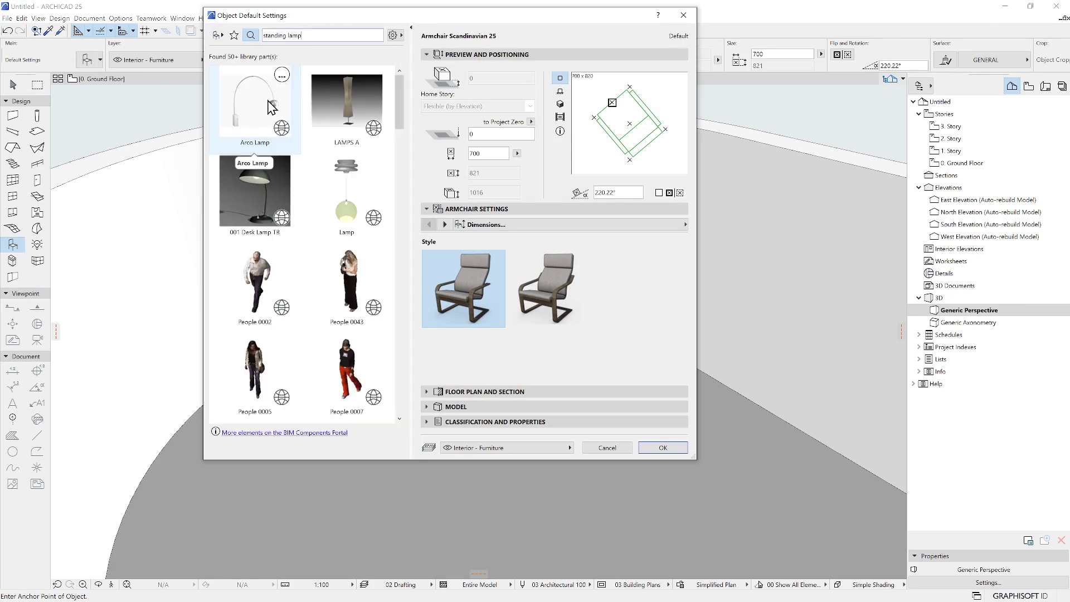
click(272, 104)
click(663, 449)
click(602, 246)
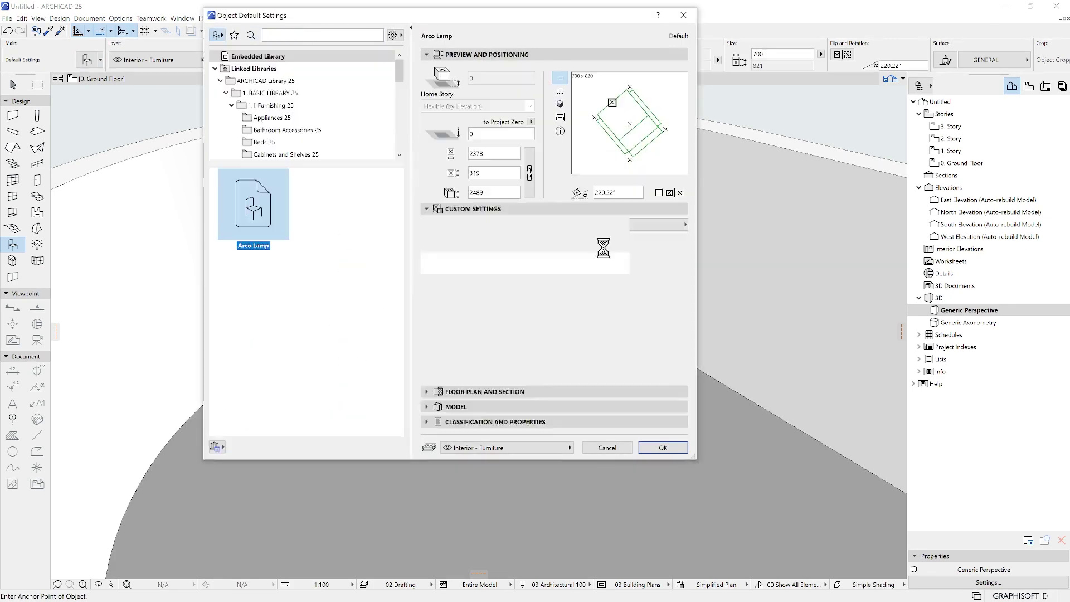
click(571, 336)
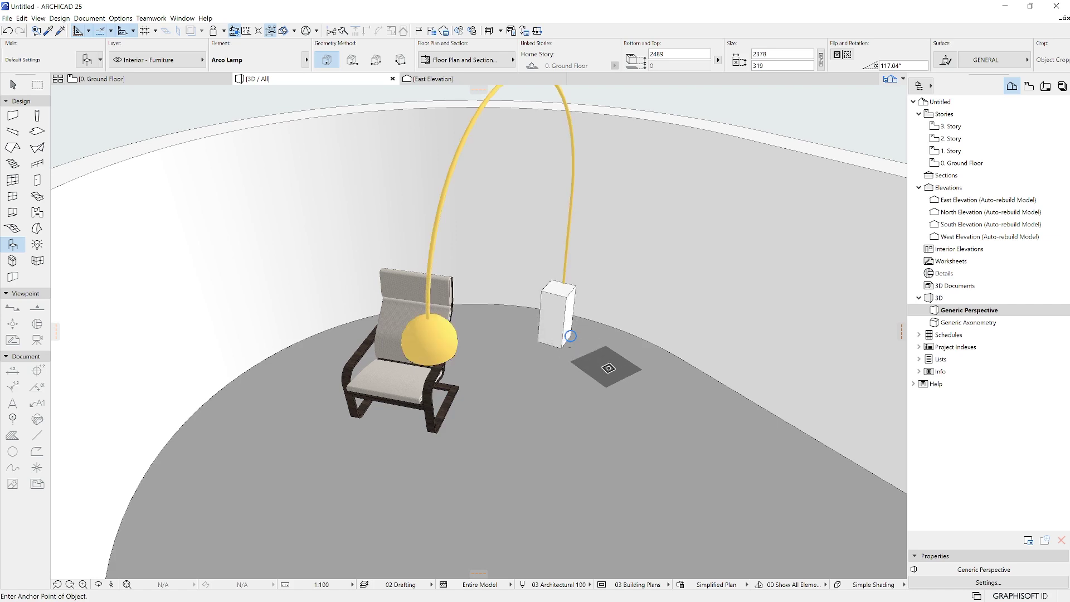
- Examine the main panel types and the mullion frame types available in the default curtain wall settings
click(12, 180)
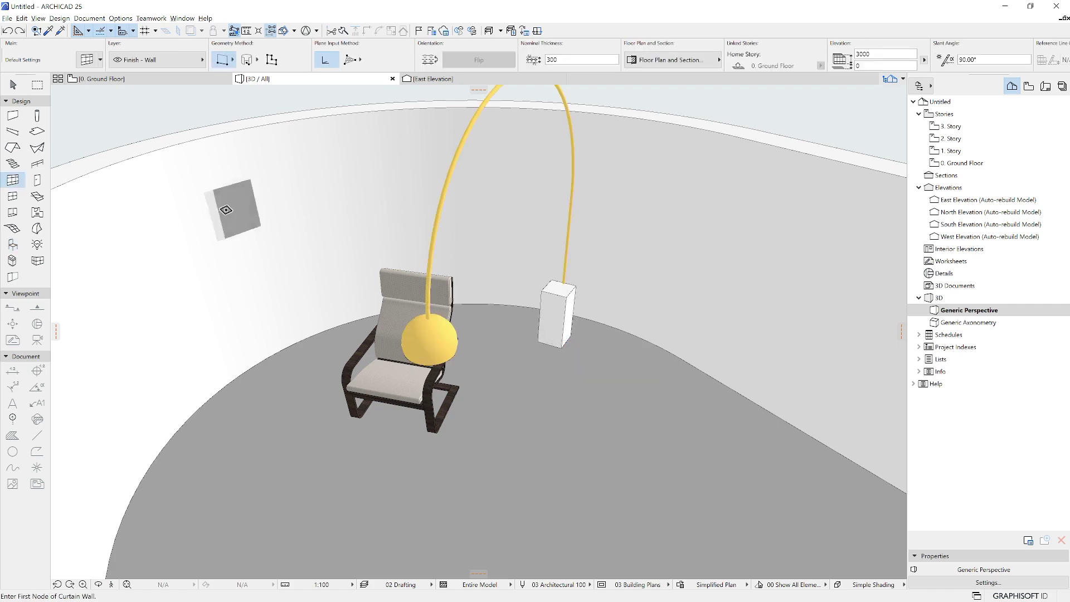
click(87, 59)
click(521, 209)
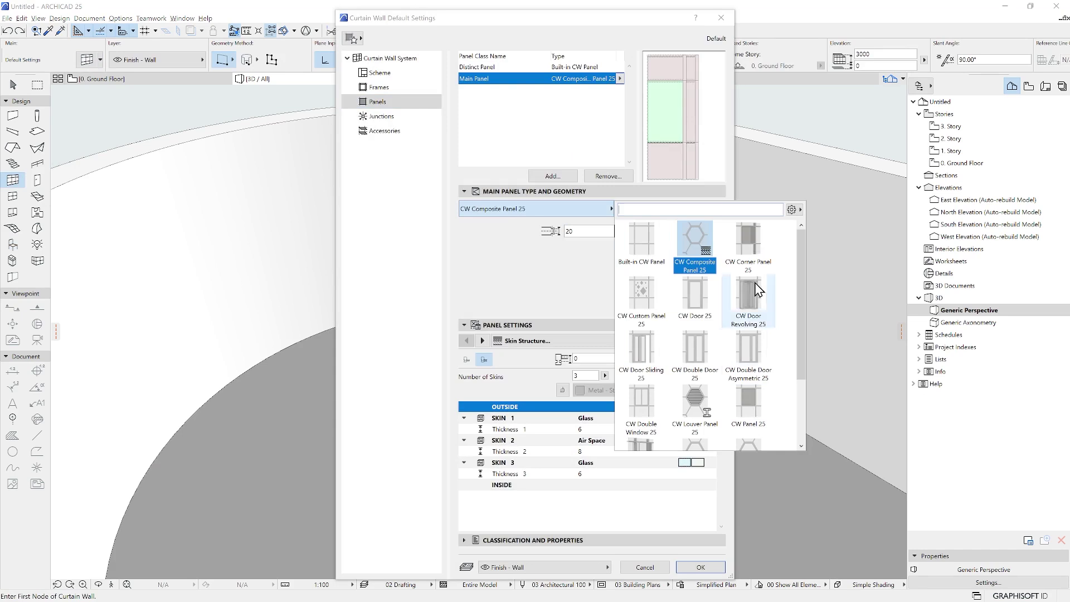
click(640, 245)
click(379, 87)
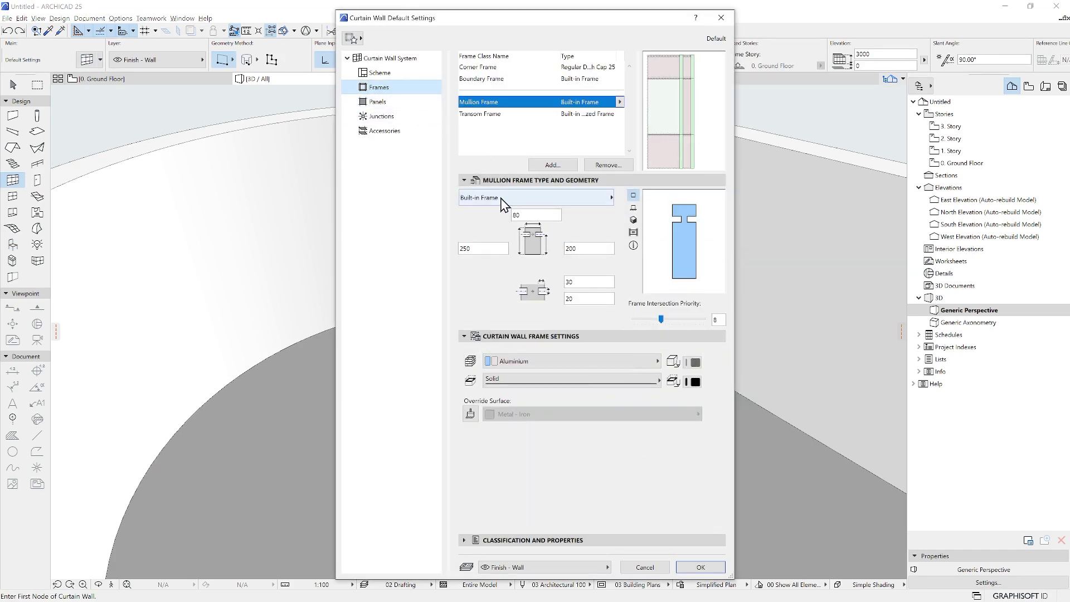
click(580, 198)
click(702, 292)
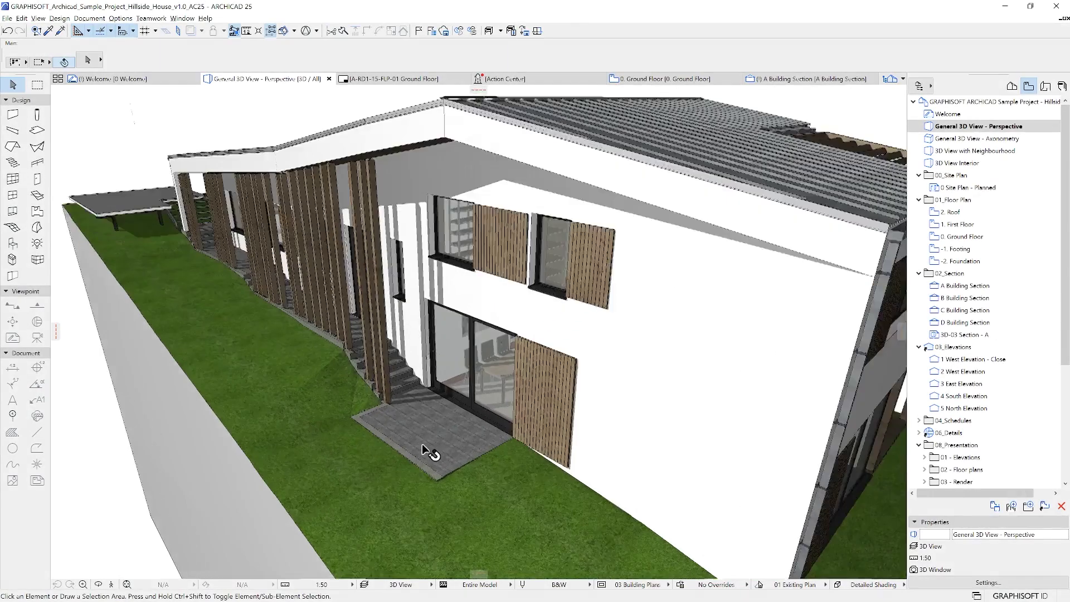
- Browse the furnishing library folders for the Object tool and open Furniture Layouts 25
scroll(427, 444, up, 6)
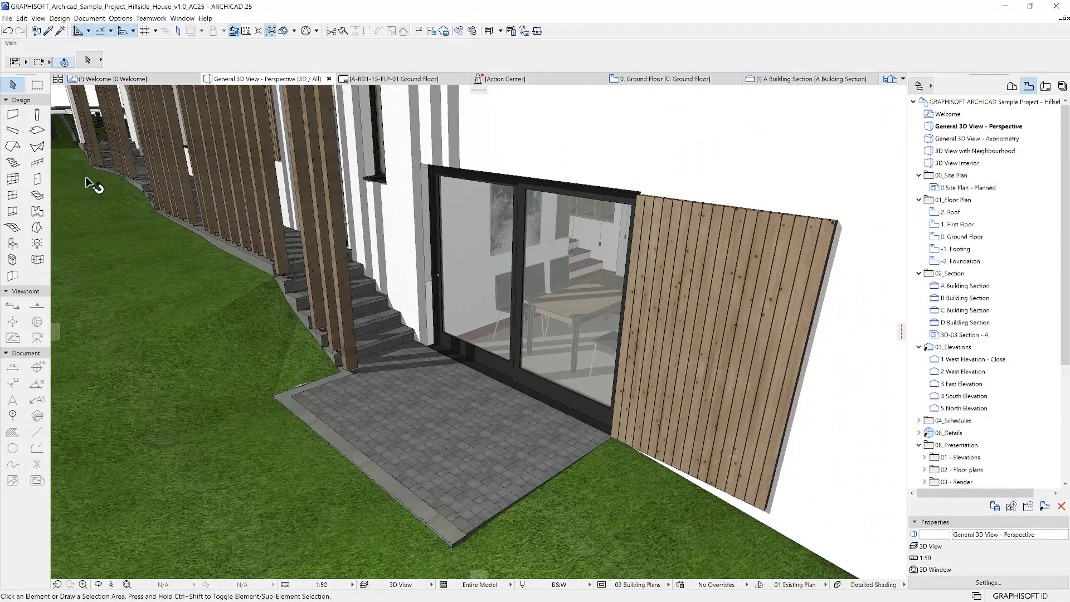
click(12, 243)
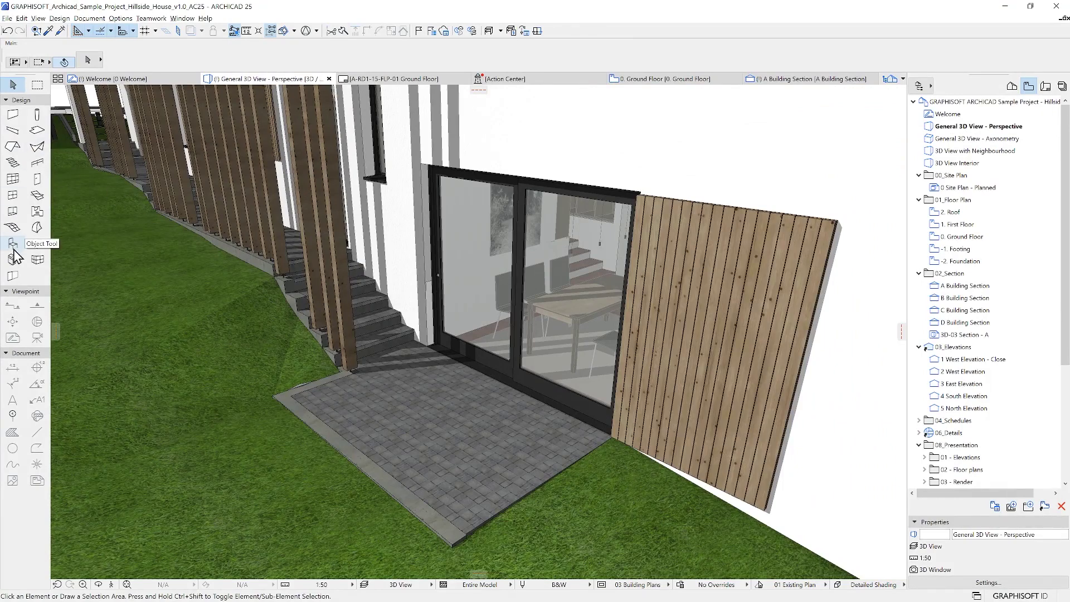
click(86, 60)
click(270, 56)
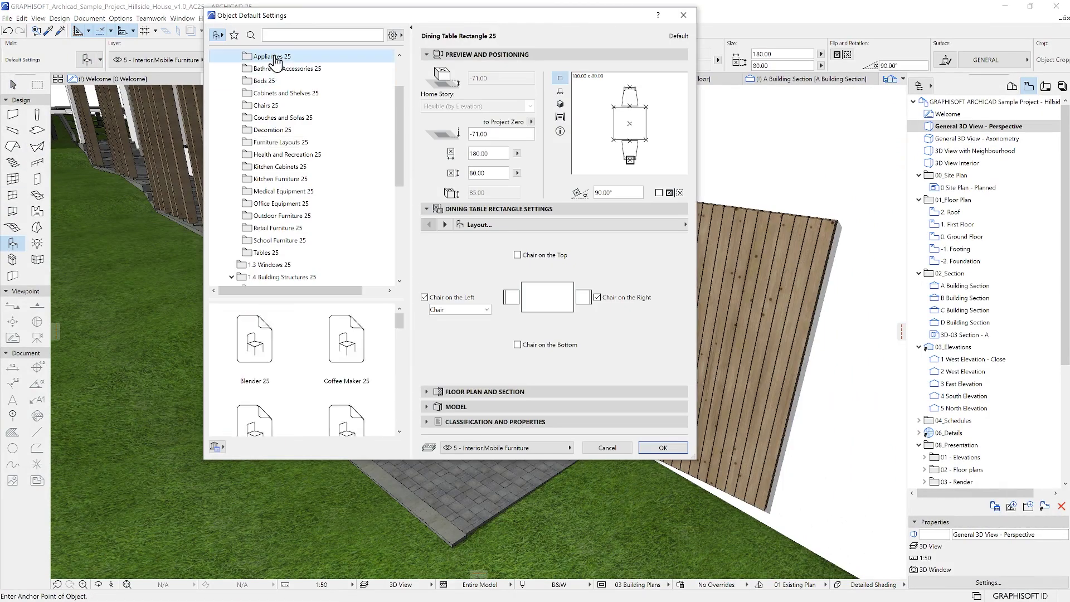
click(268, 81)
click(278, 92)
click(278, 118)
click(273, 130)
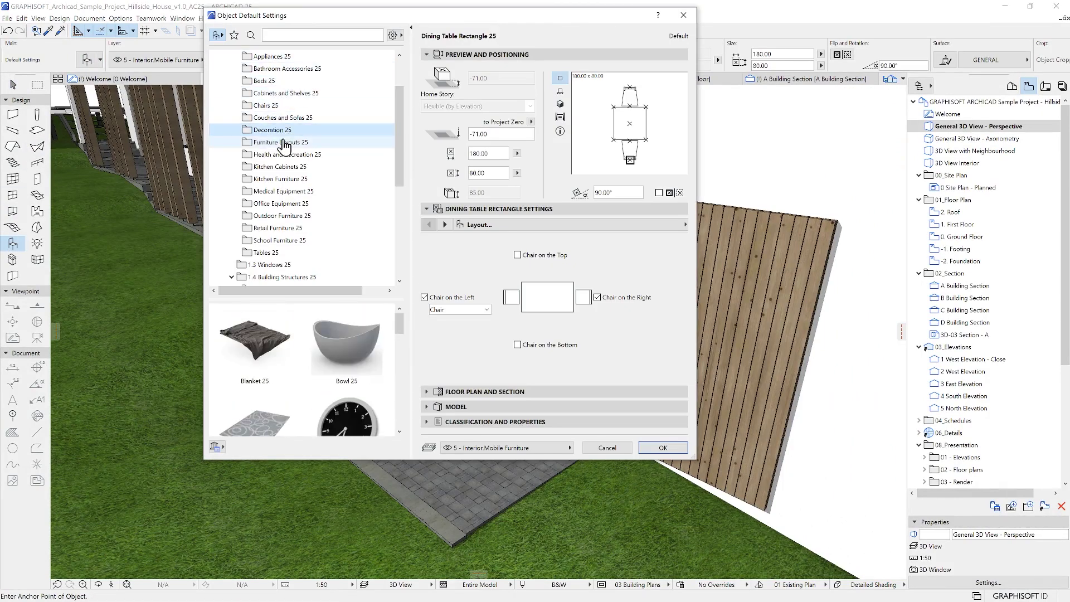
click(280, 142)
drag(311, 296, 310, 147)
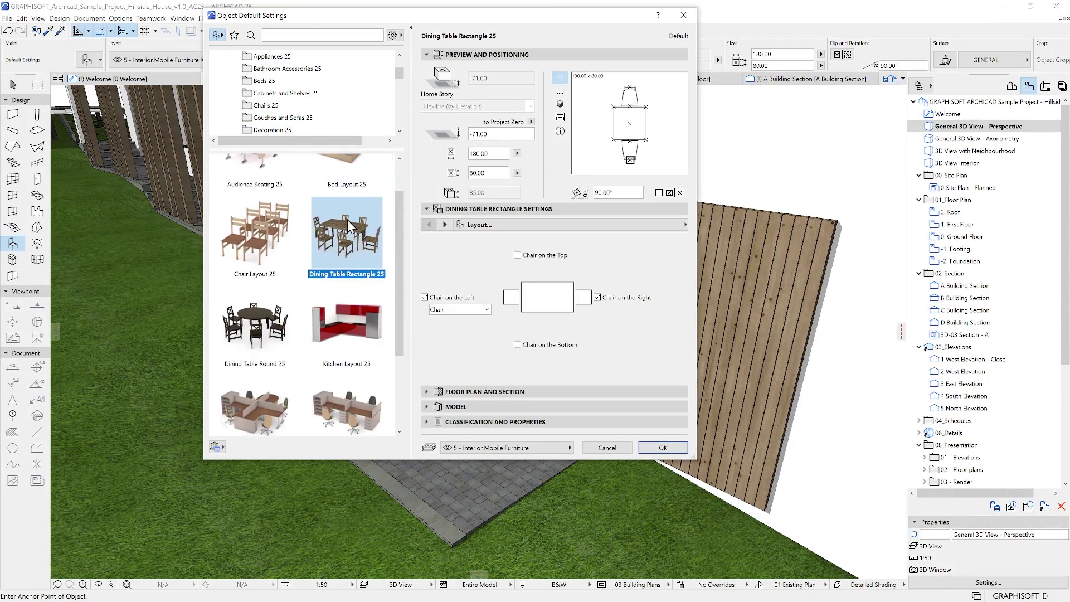
- Choose Dining Table Round 25 with 2 seats and place it on the paved terrace outside the glass door
click(257, 332)
click(647, 239)
text(4)
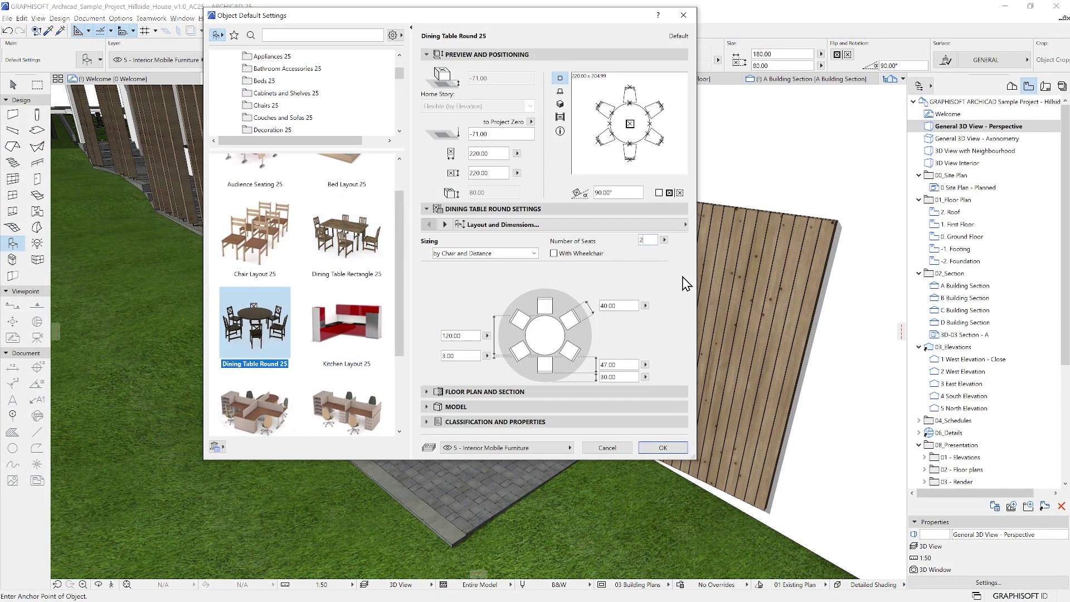
click(662, 447)
click(459, 439)
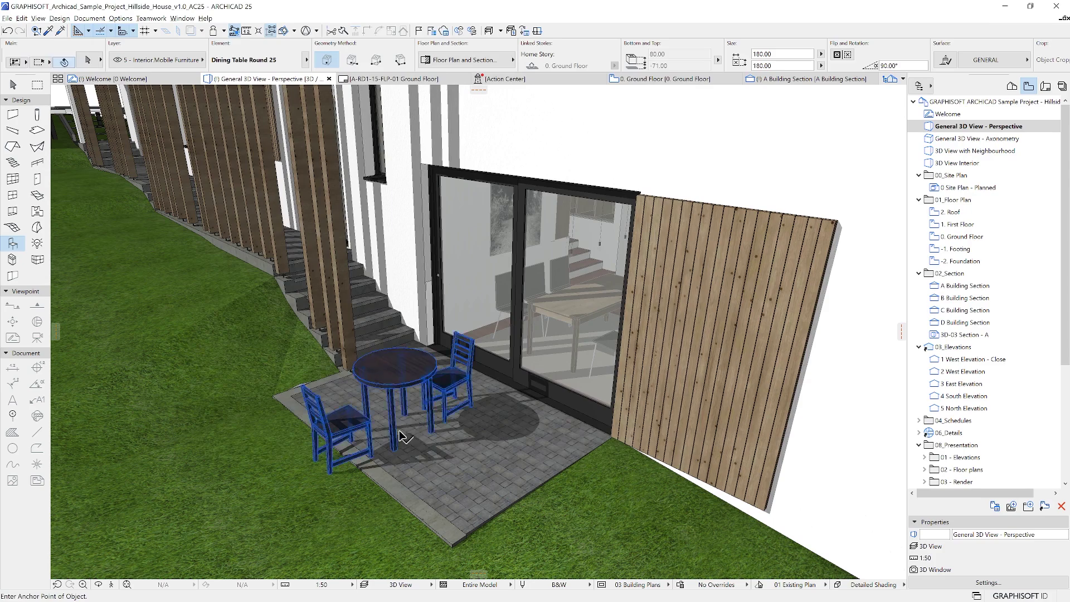
- Rotate the round dining table set on the terrace and deselect it
key(ctrl+e)
click(424, 491)
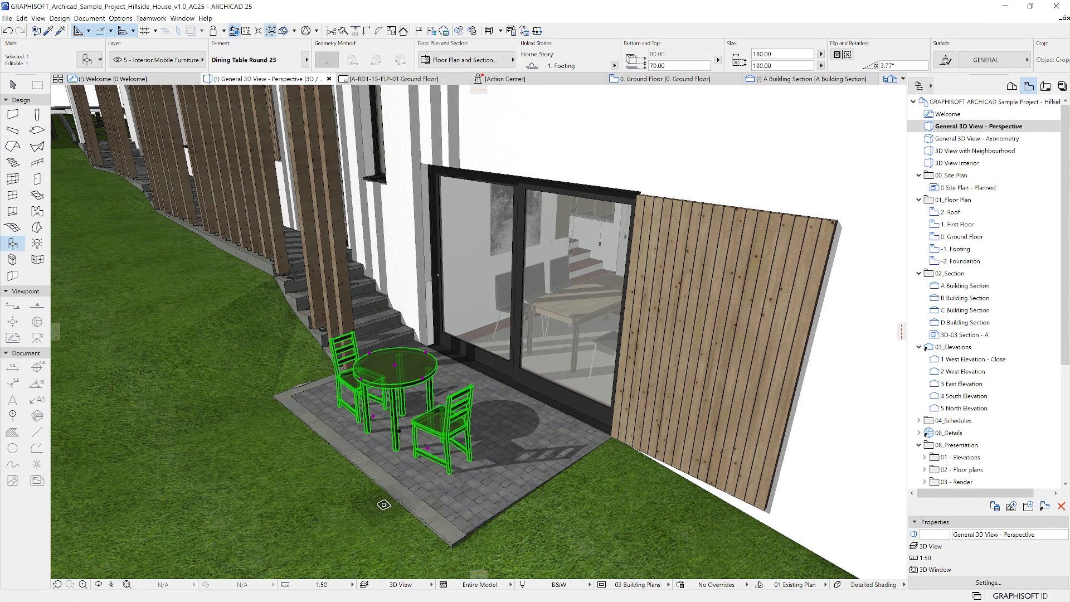
key(Escape)
shift+middle_drag(424, 491, 737, 454)
scroll(738, 454, up, 5)
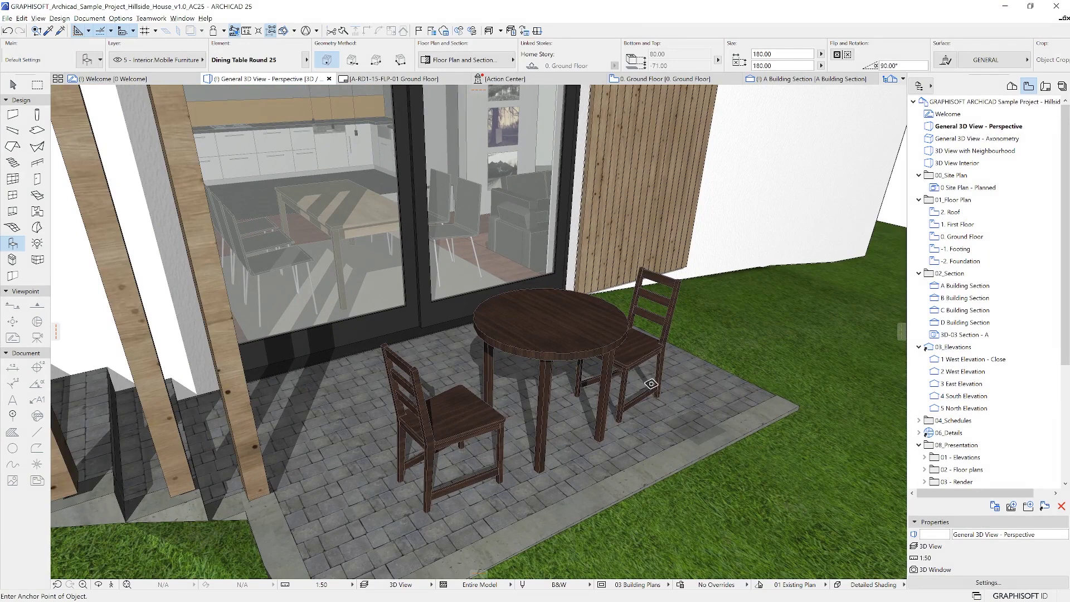
- Open the Library Manager and review the embedded and linked libraries loaded in the project
click(7, 18)
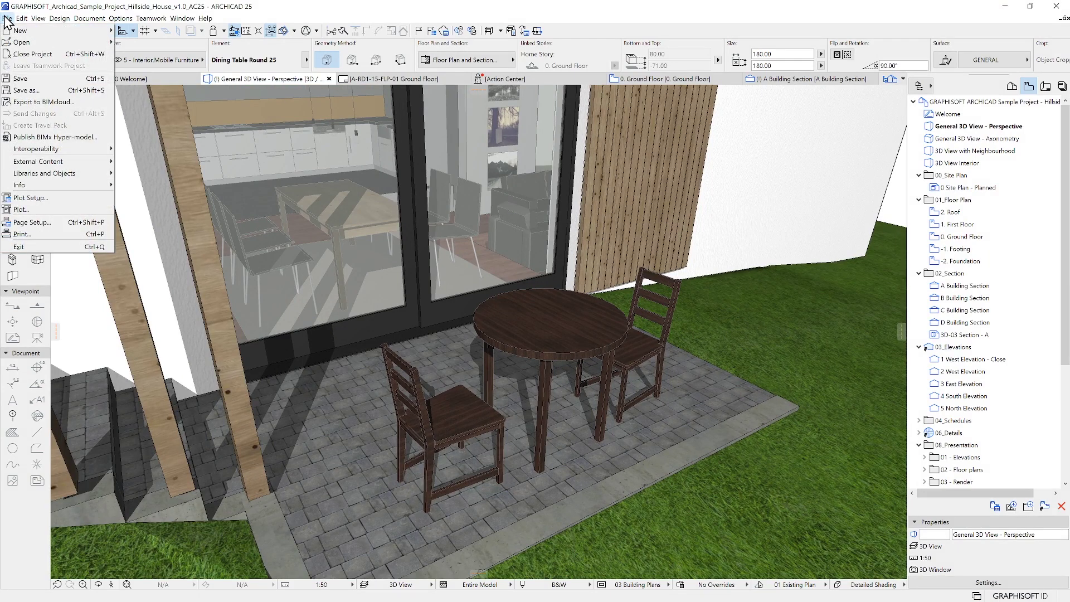
mouse_move(63, 174)
click(154, 173)
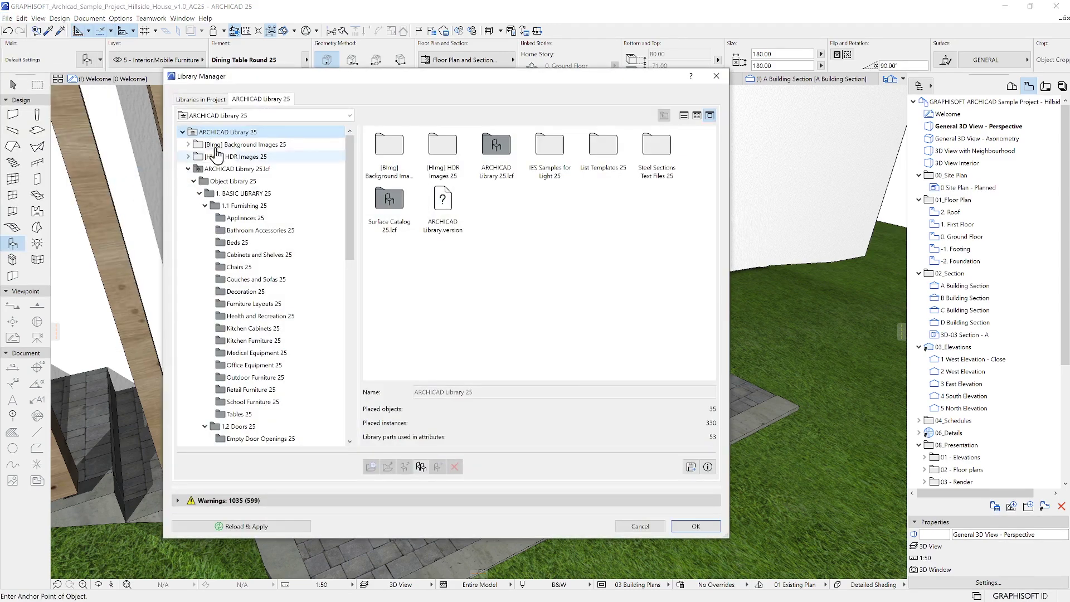
click(201, 100)
click(214, 125)
click(217, 137)
click(238, 147)
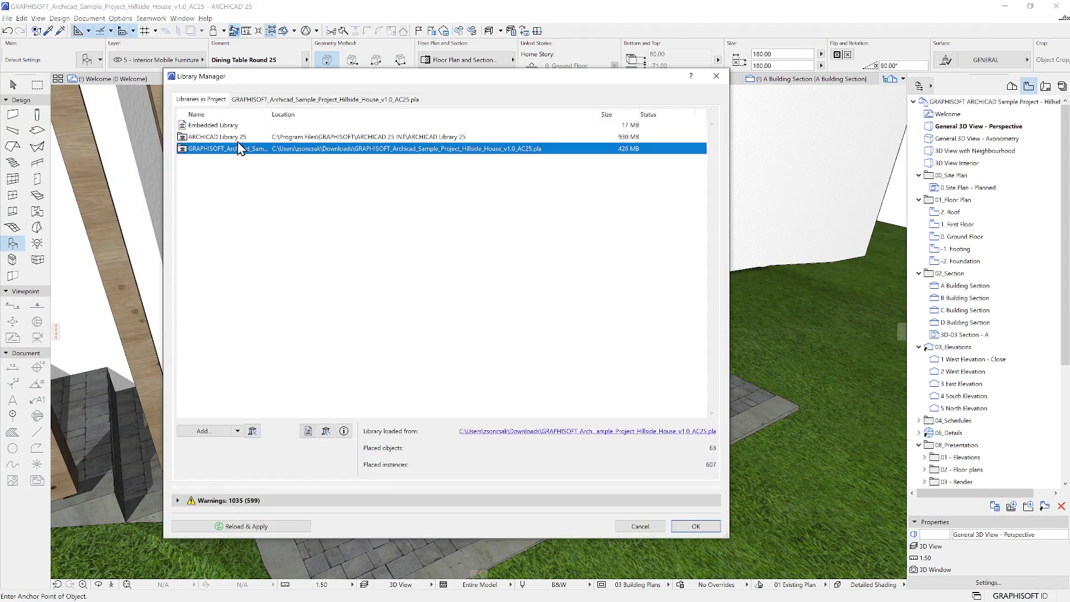
- Browse the contents of ARCHICAD Library 25, from HDR images through the furnishing folders down to chairs
double_click(238, 137)
click(241, 156)
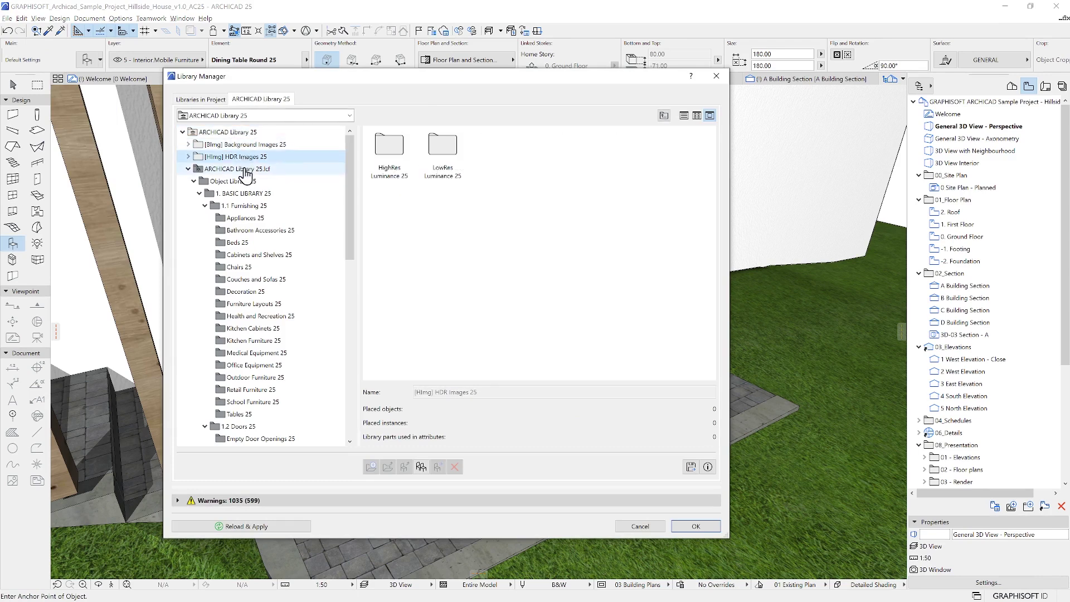
click(237, 182)
click(242, 194)
click(242, 206)
click(244, 218)
click(244, 231)
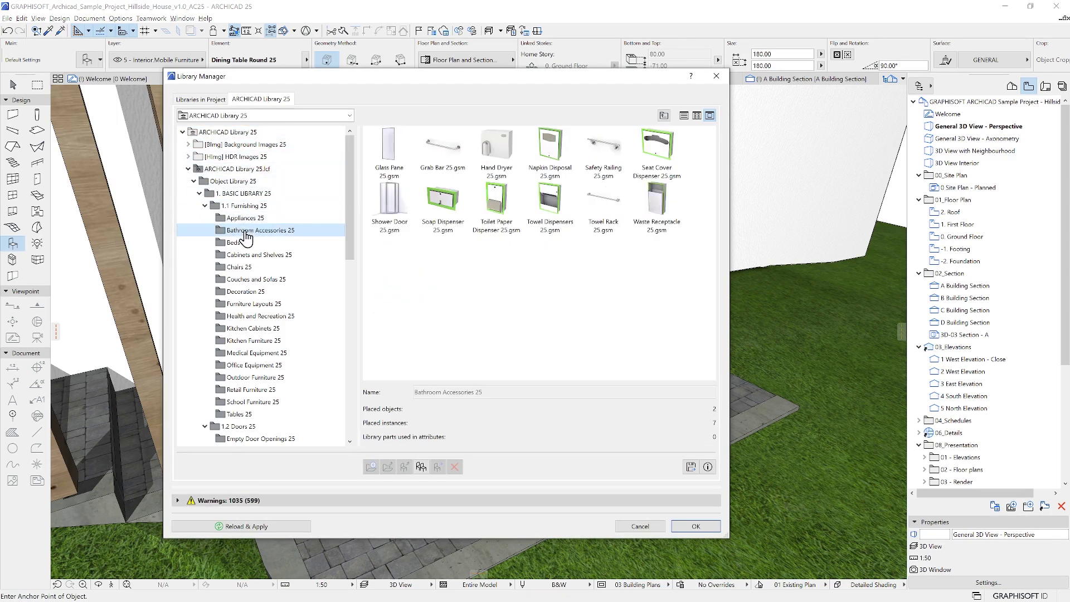
click(245, 242)
click(245, 255)
click(245, 267)
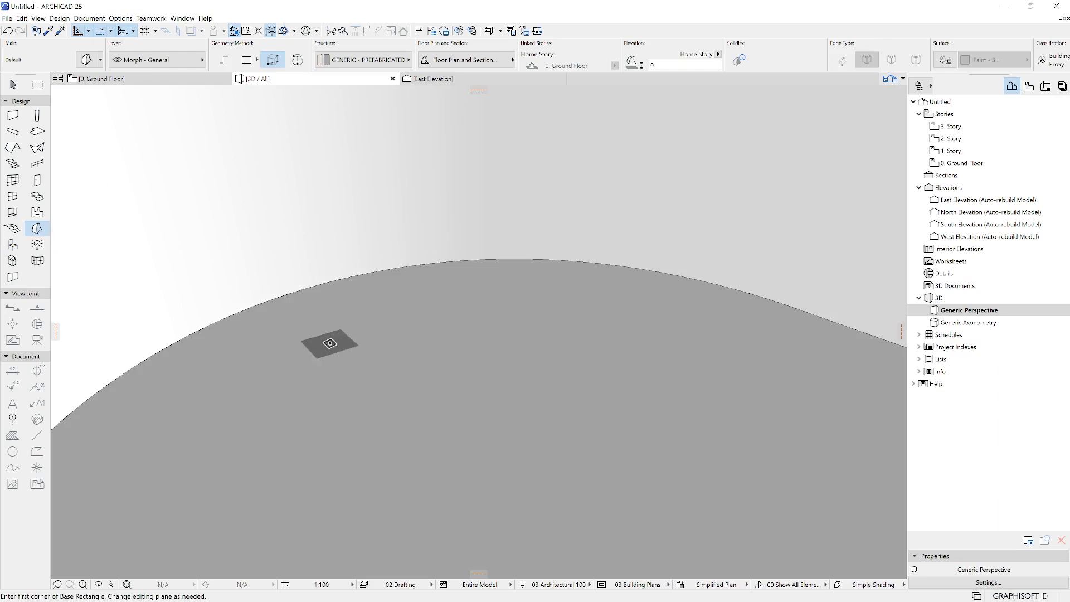
- Draw a box-shaped morph on the floor and set its building material to Fiberboard
click(372, 352)
click(477, 365)
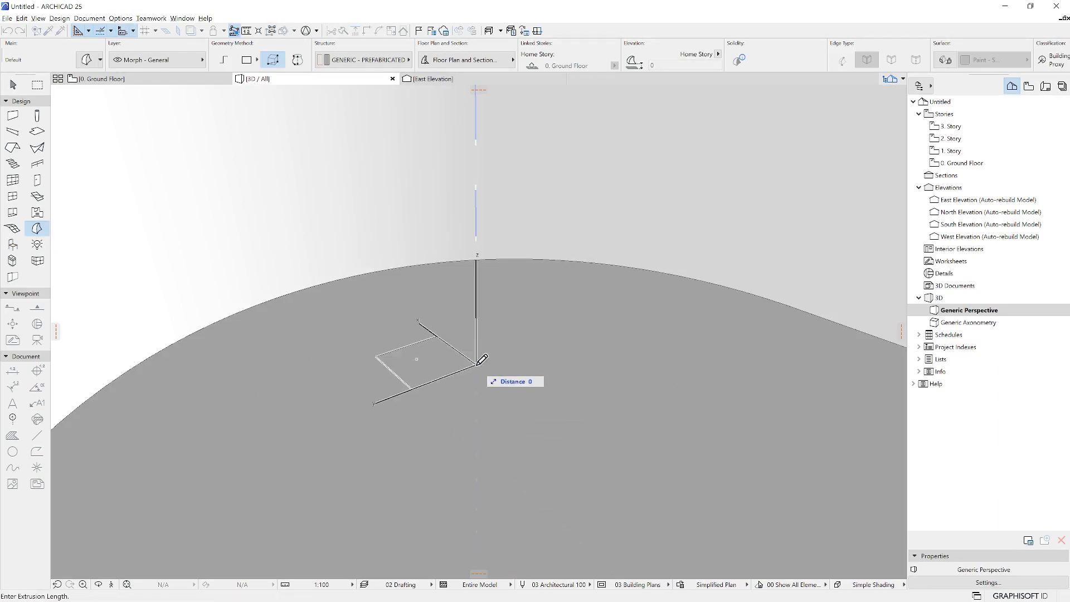
click(486, 284)
click(365, 59)
click(627, 117)
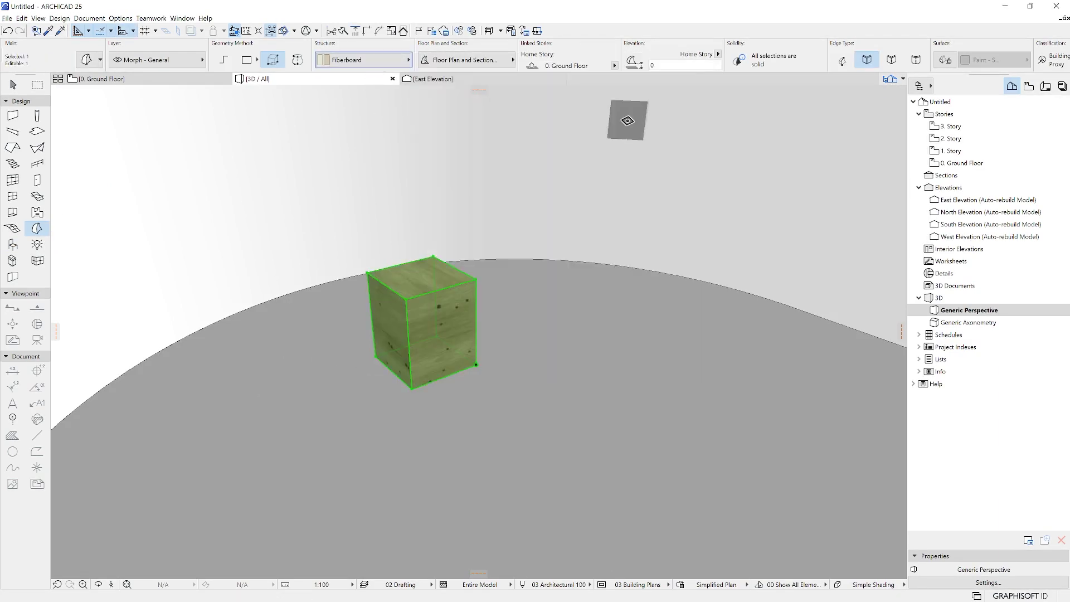
- Cut a rectangular opening from the front face through the whole morph box, leaving a top and two side legs
scroll(444, 401, up, 5)
click(415, 525)
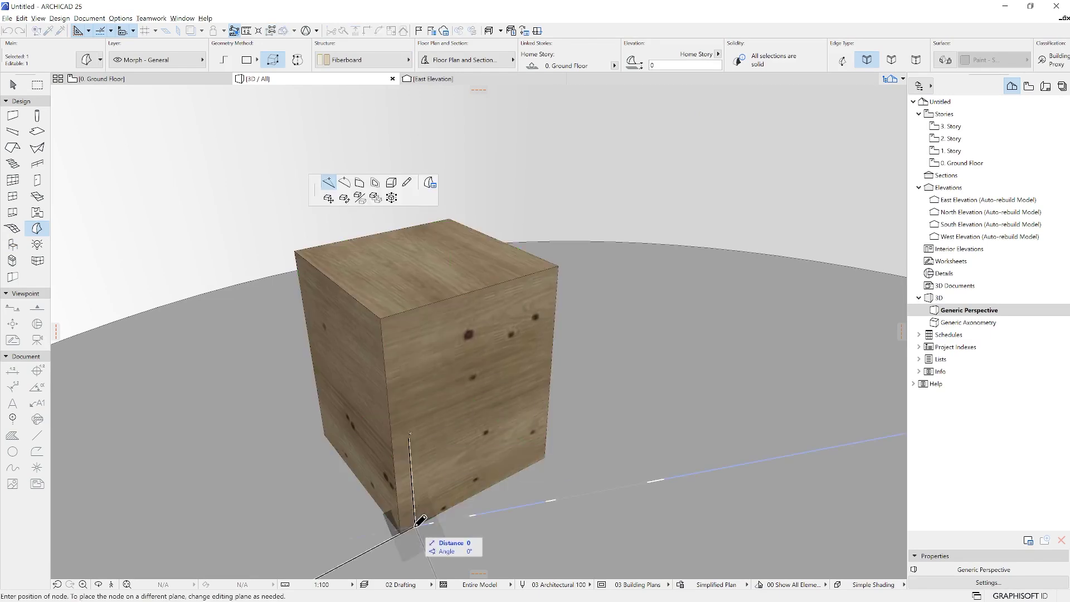
click(407, 183)
click(546, 271)
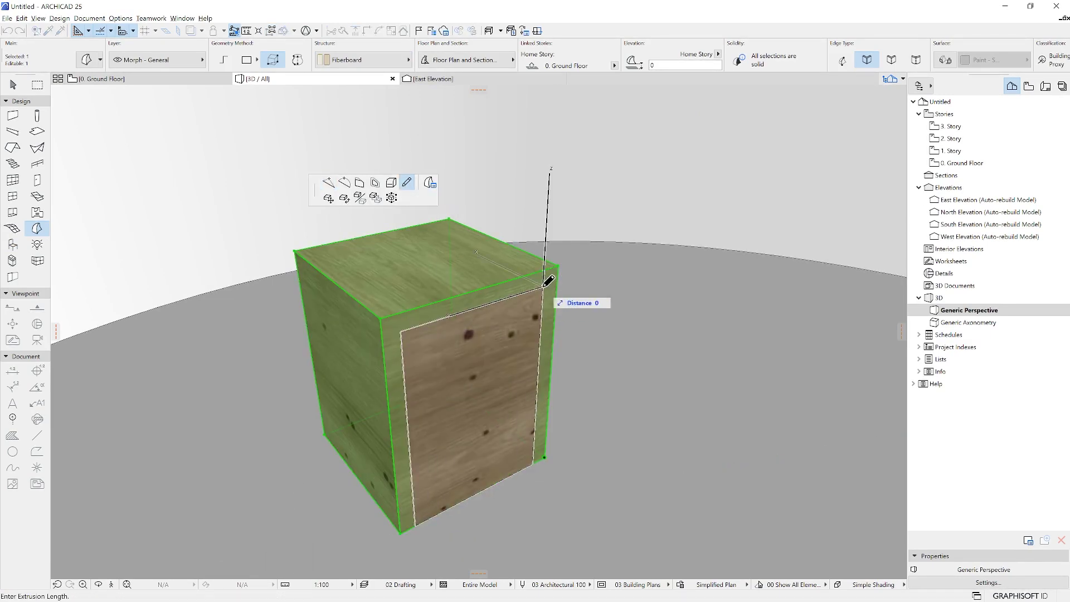
click(448, 317)
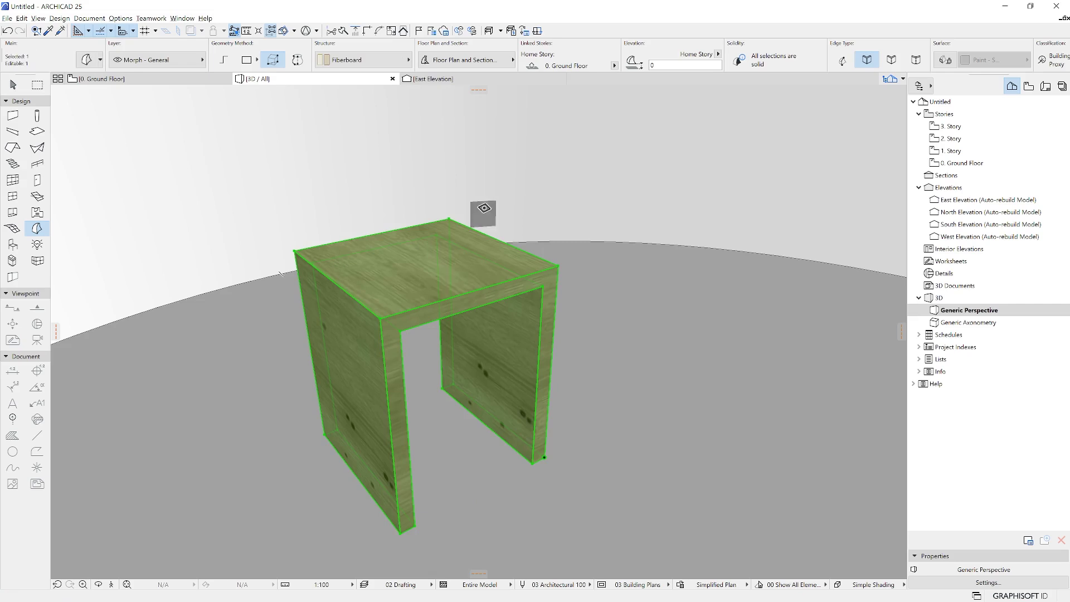
- Classify the selected morph as Chair, under Furnishing > Furniture in ARCHICAD Classification v 2.0
click(87, 59)
click(435, 499)
click(653, 403)
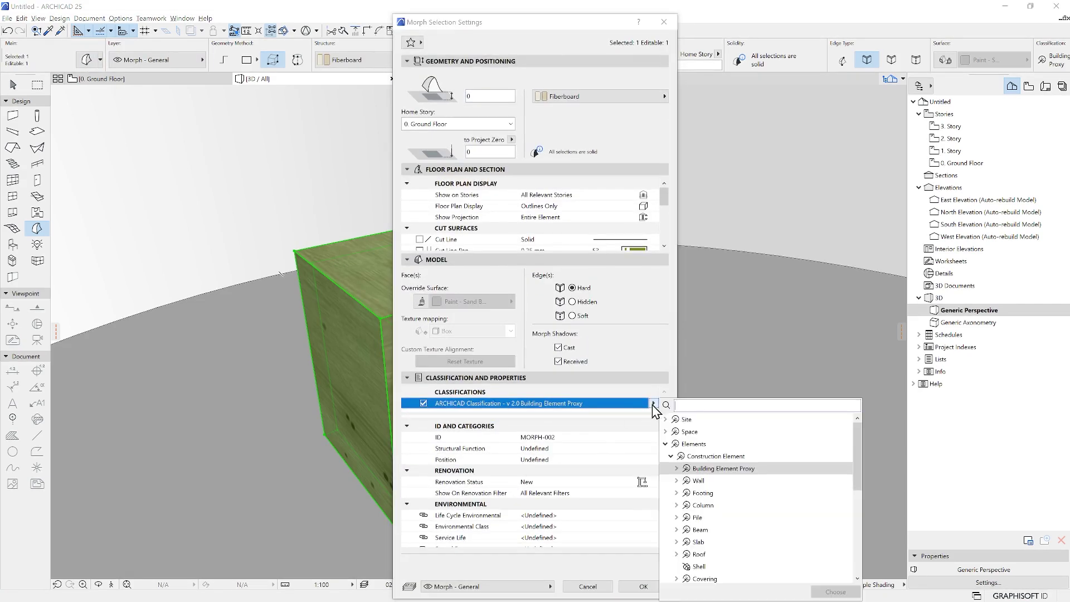
scroll(852, 508, down, 4)
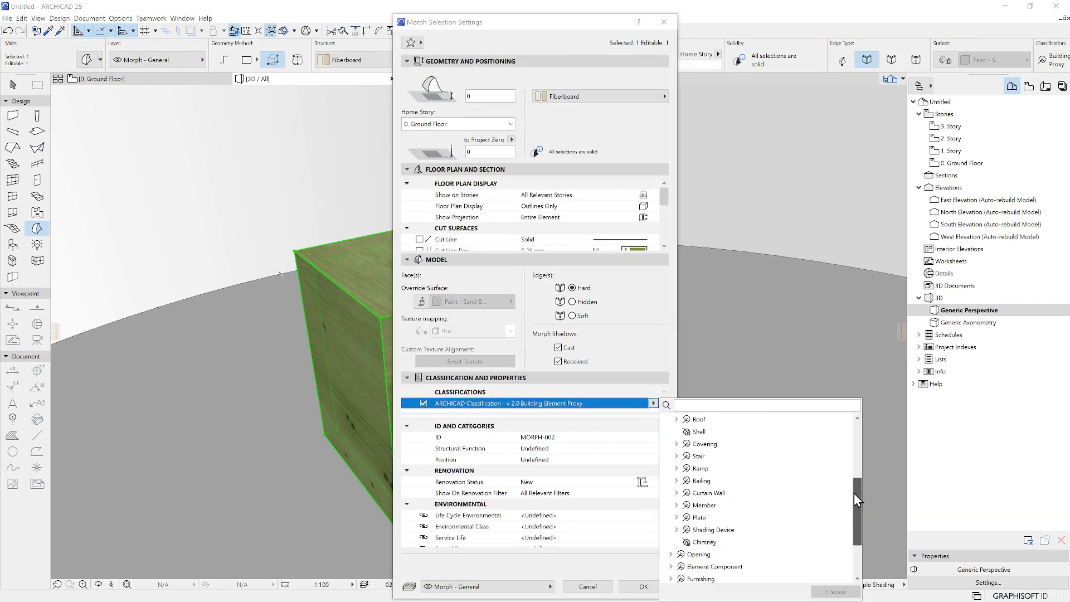
scroll(856, 500, down, 2)
click(671, 521)
click(677, 536)
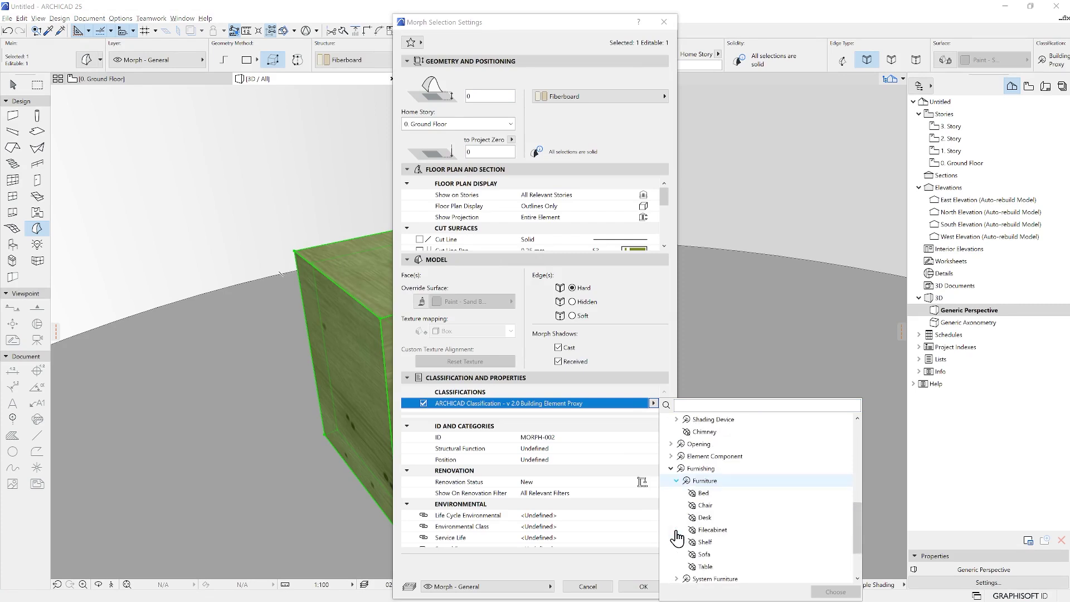
click(735, 505)
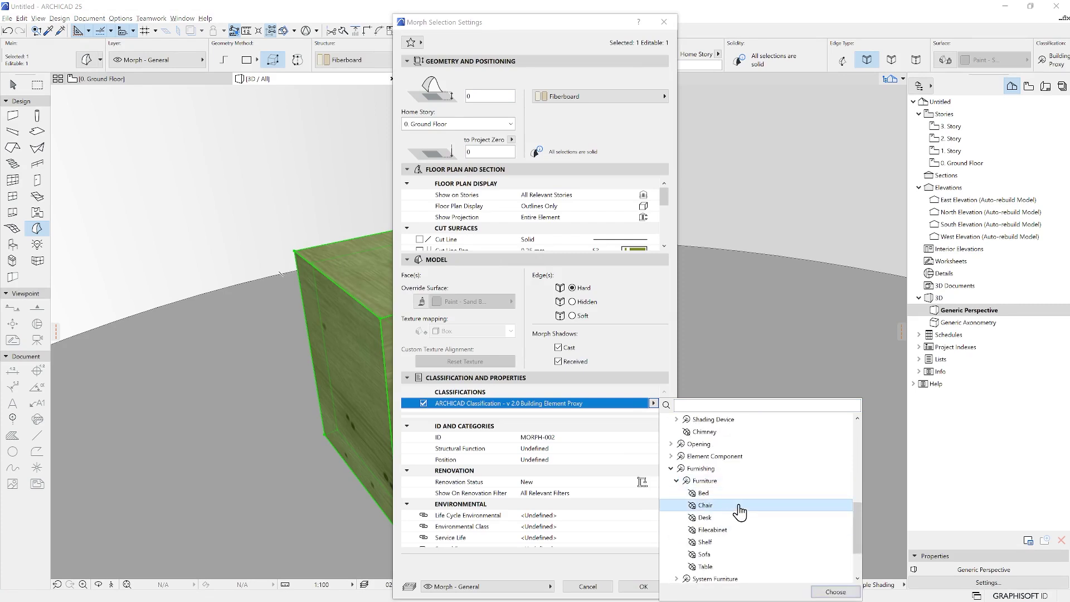
click(834, 592)
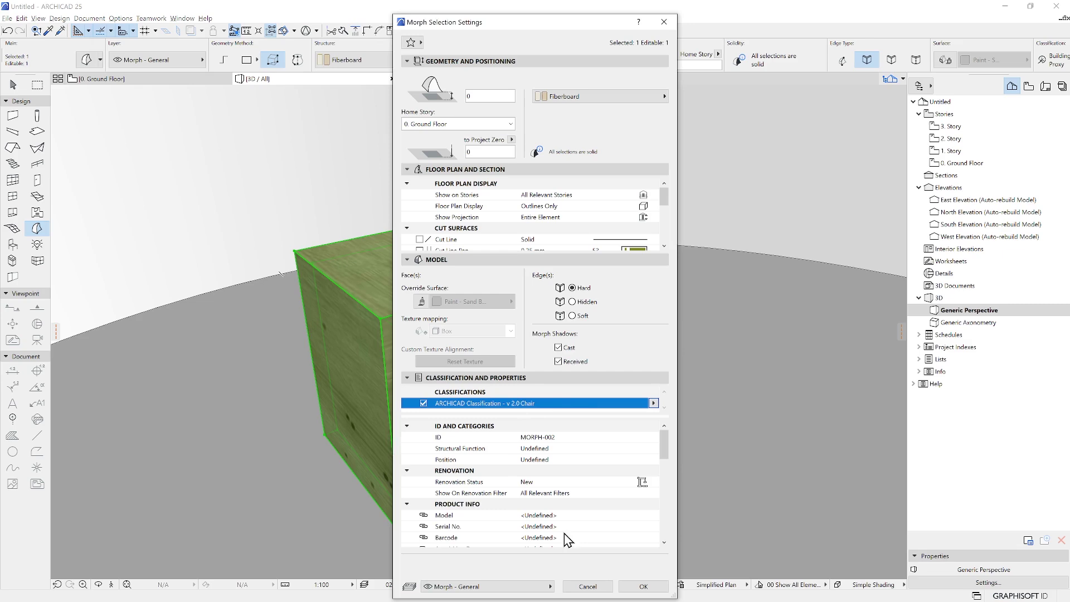
click(642, 587)
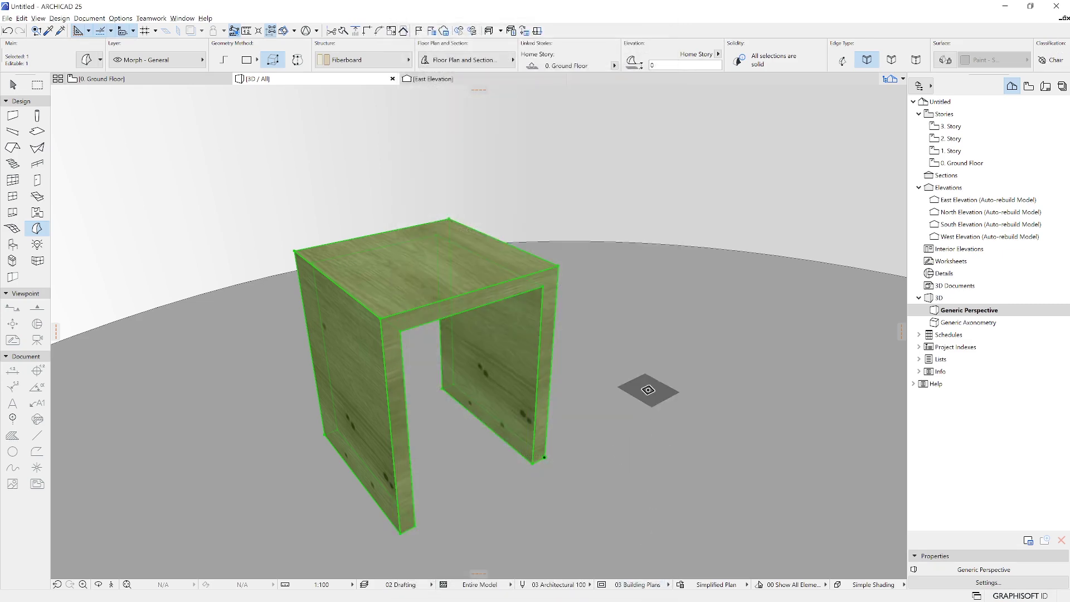
- Save the selected morph as the library object Stool in the Embedded Library, keeping its basic pen and Fiberboard settings
click(8, 18)
mouse_move(45, 174)
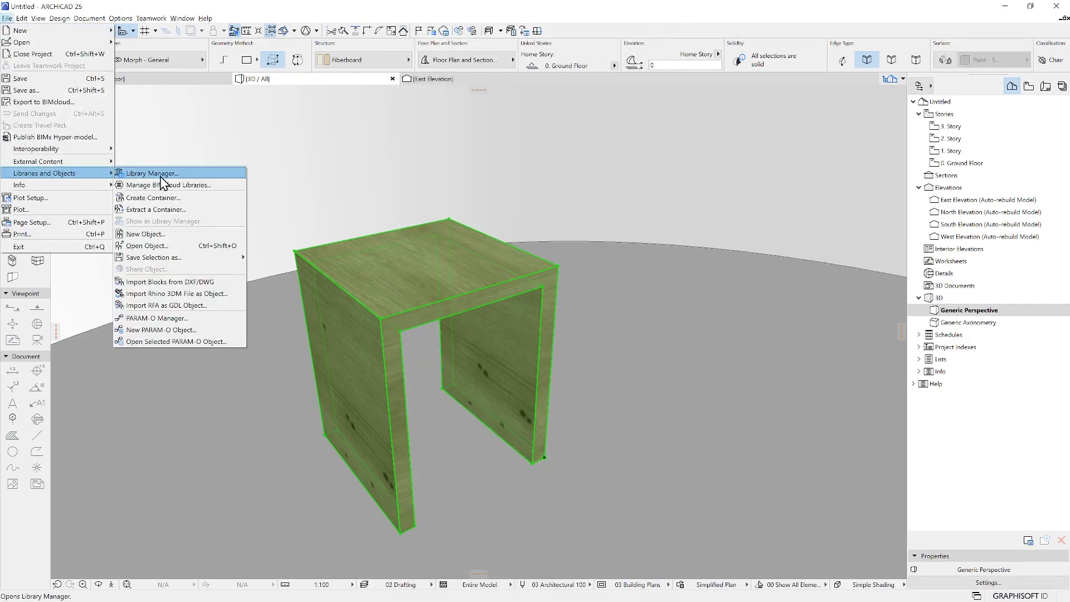
mouse_move(222, 258)
click(312, 258)
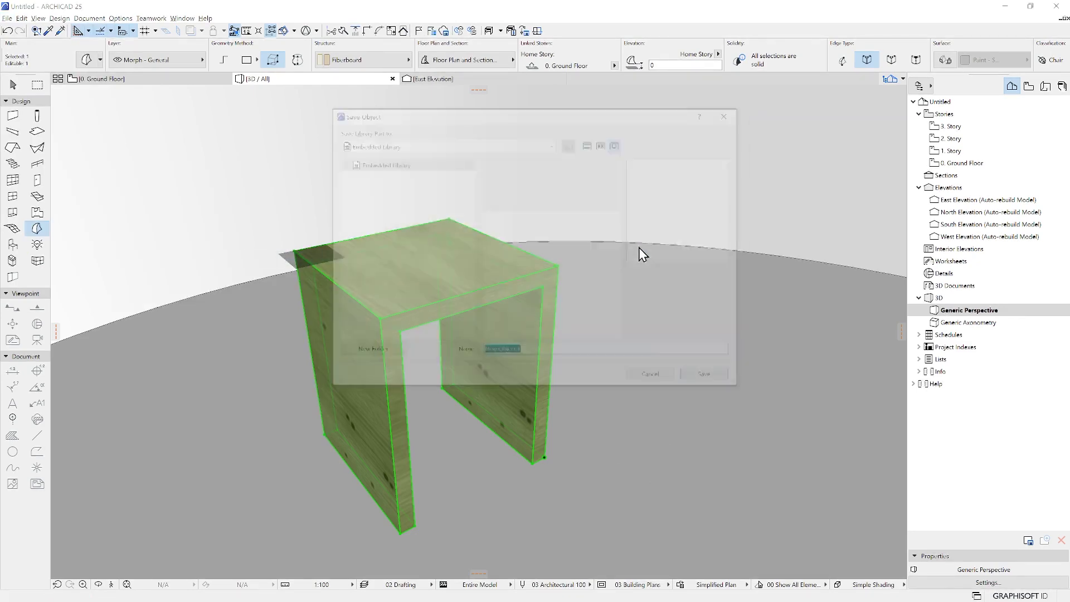
click(704, 374)
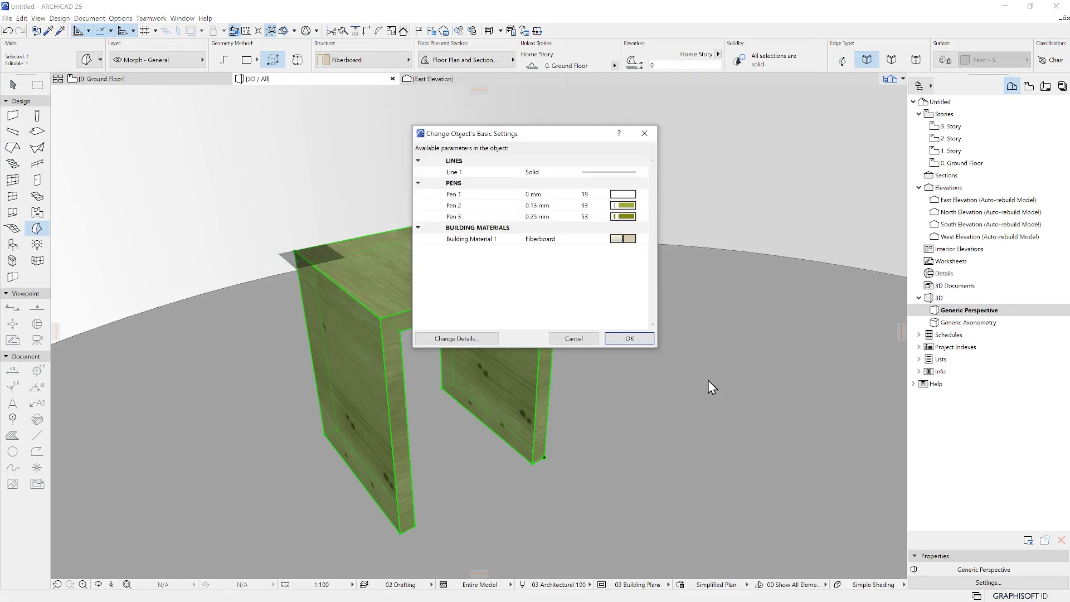
click(630, 339)
- Place several copies of the Stool object around the curved floor beside the original stool
scroll(183, 160, down, 3)
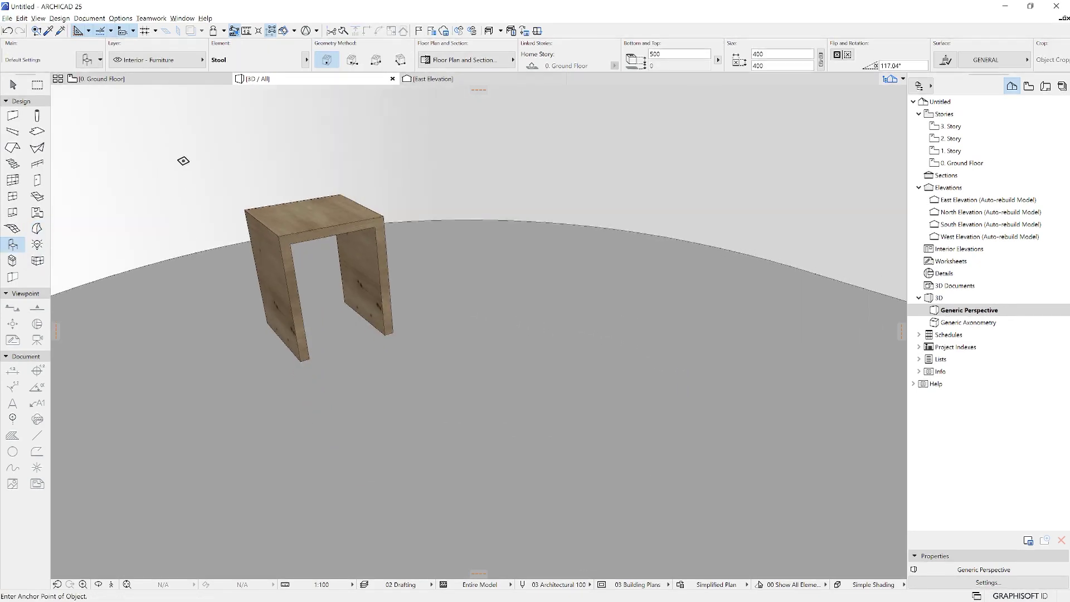
click(454, 356)
click(349, 432)
click(538, 490)
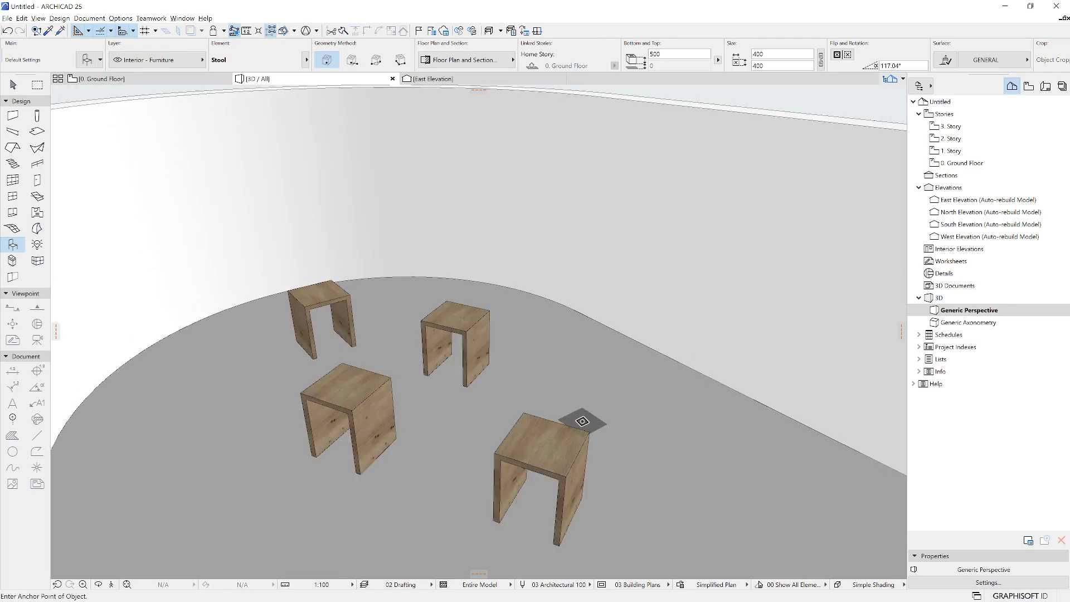
click(592, 428)
click(725, 466)
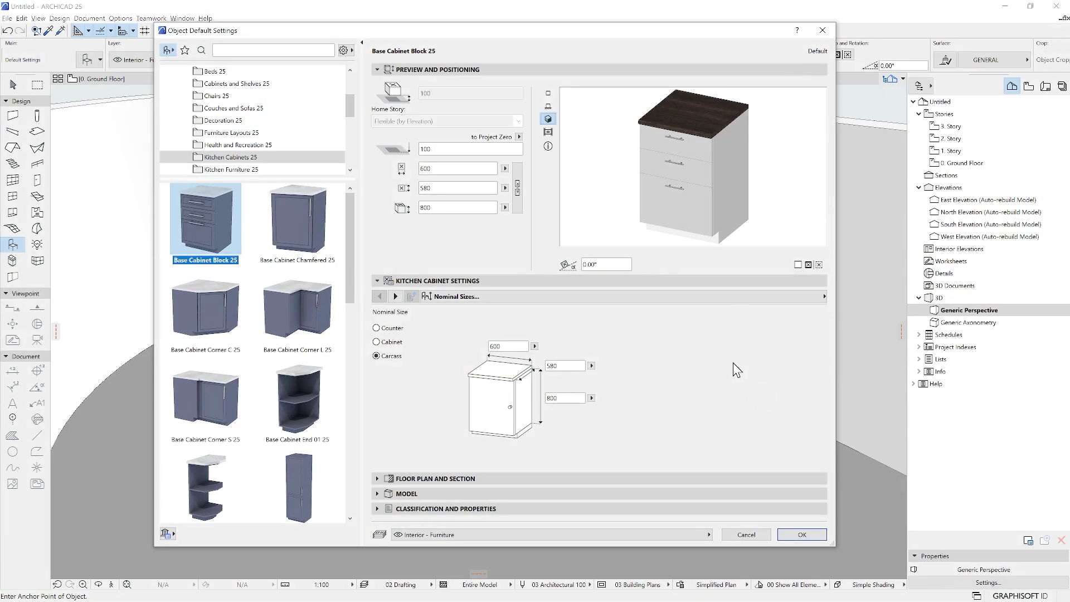
- Add a Style 1 sink to the counter of Base Cabinet Block 25
click(823, 296)
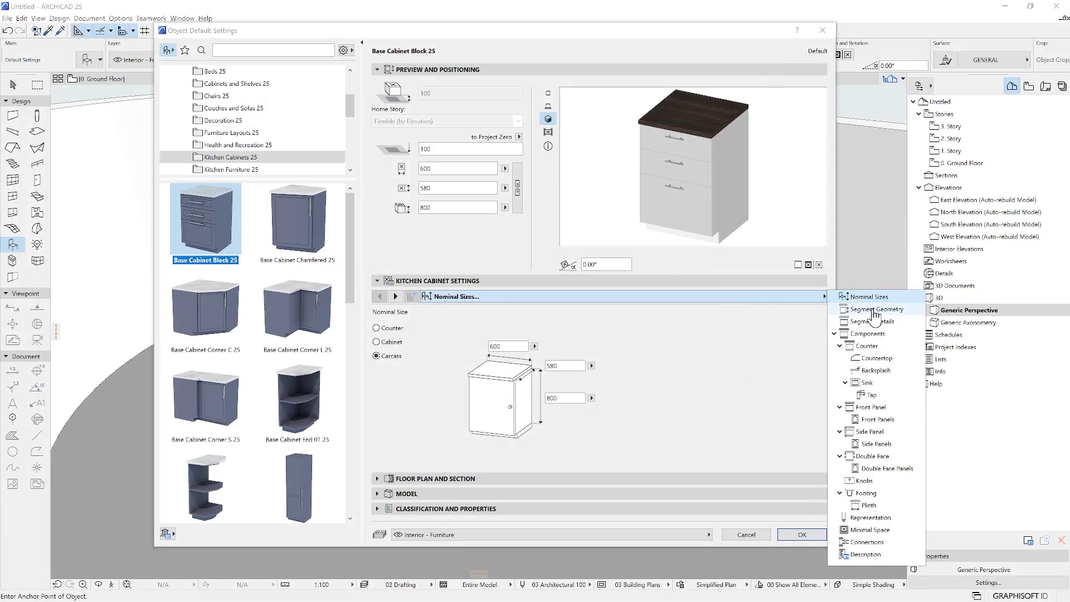
click(867, 346)
click(376, 355)
click(420, 401)
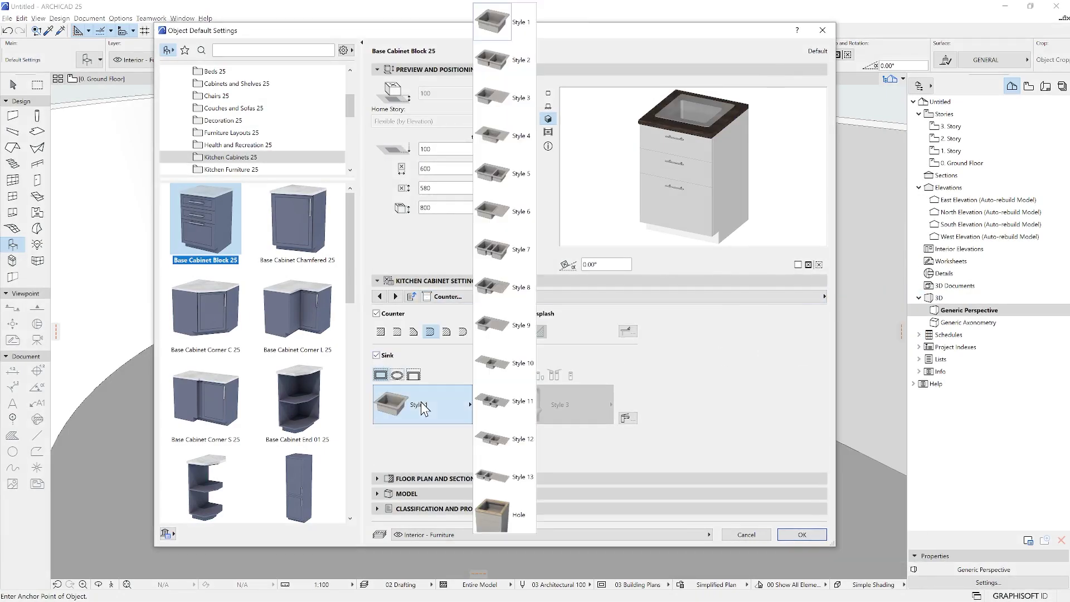
click(686, 394)
- Enable the backsplash and tap on the cabinet counter and review the available tap styles
click(518, 313)
click(517, 355)
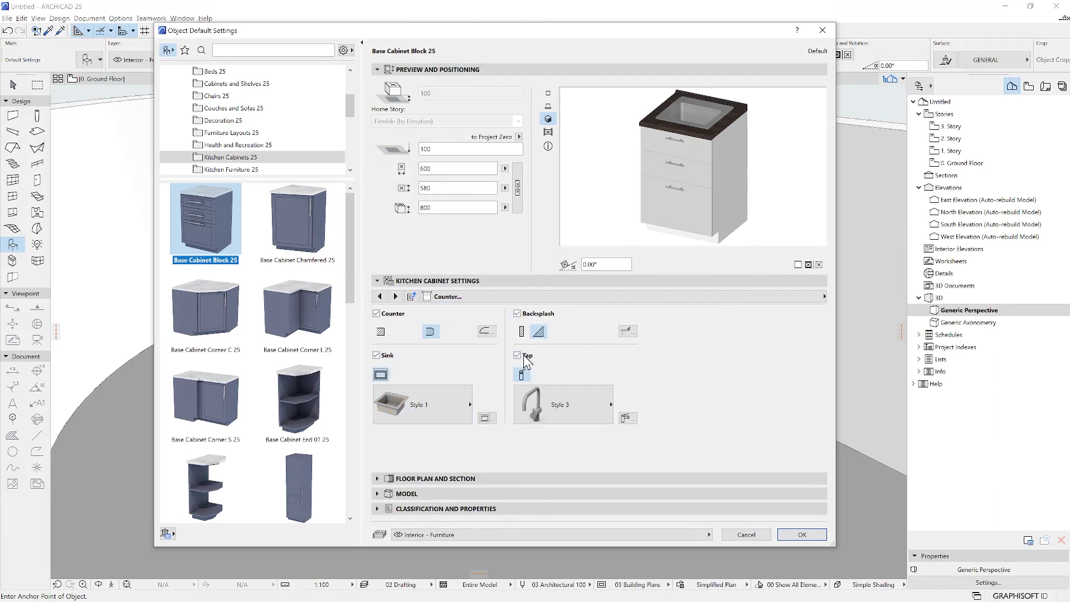
click(580, 404)
click(649, 293)
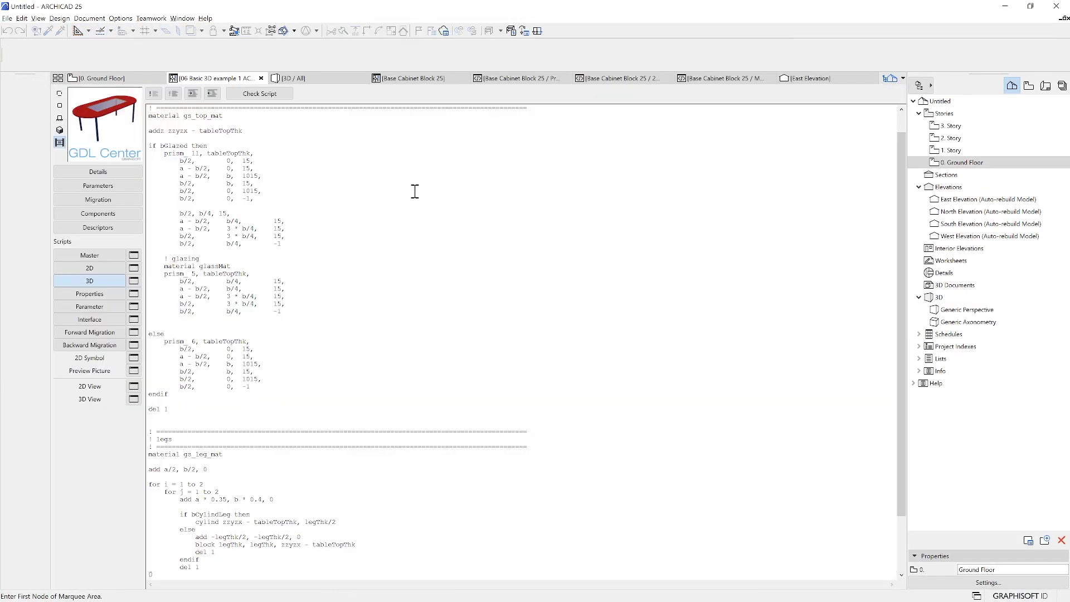
- Examine the 3D script of the GDL table object, including its glazed top and leg definitions
scroll(423, 200, down, 1)
scroll(419, 226, down, 1)
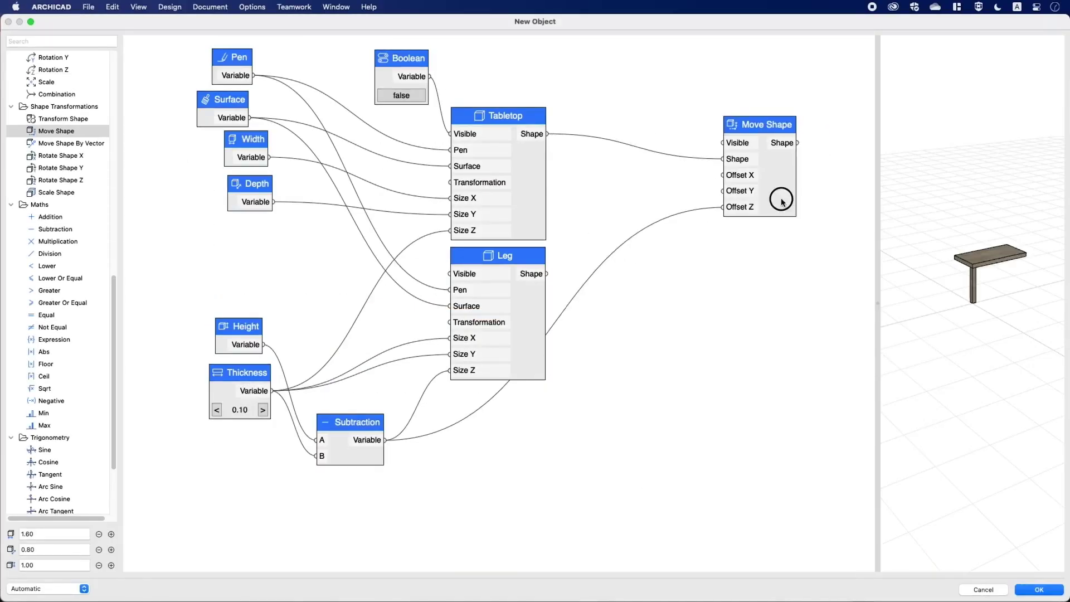
- Name the group holding the Pen, Surface, Width, Depth, Height and Thickness nodes Inputs and reposition it
drag(269, 157, 508, 490)
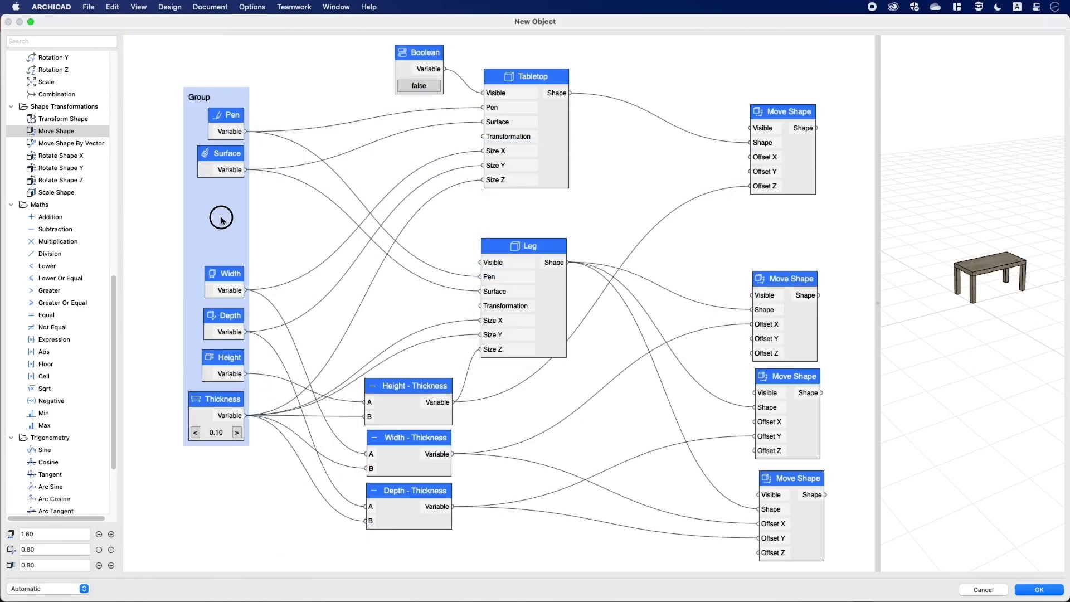
double_click(220, 216)
text(Inputs)
key(Return)
click(215, 246)
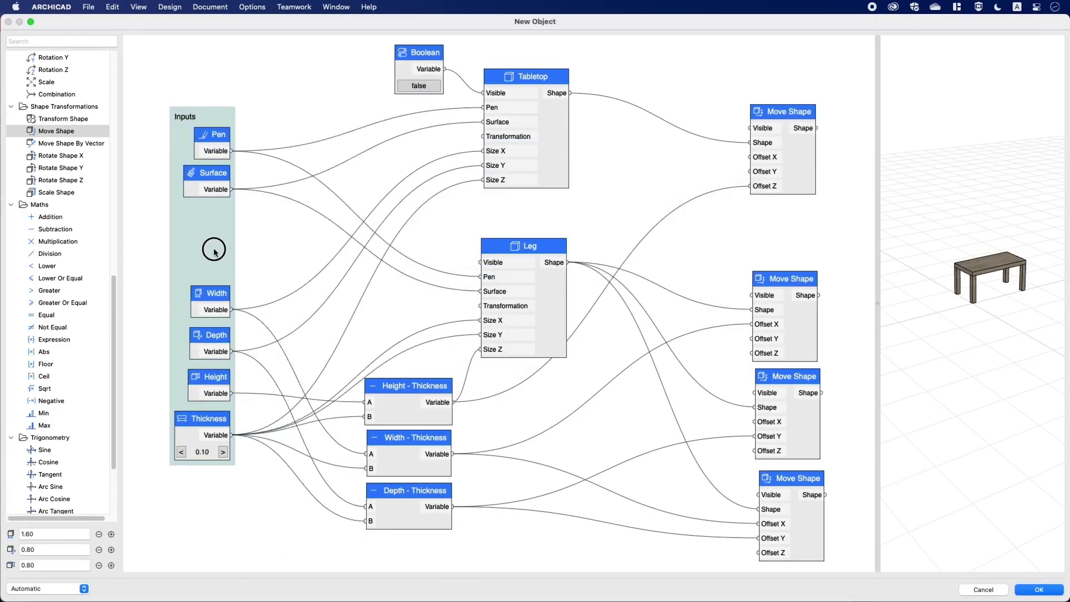
- Group the three lower Move Shape nodes as Legs and create another node group named Tabletop
click(822, 313)
drag(822, 313, 471, 566)
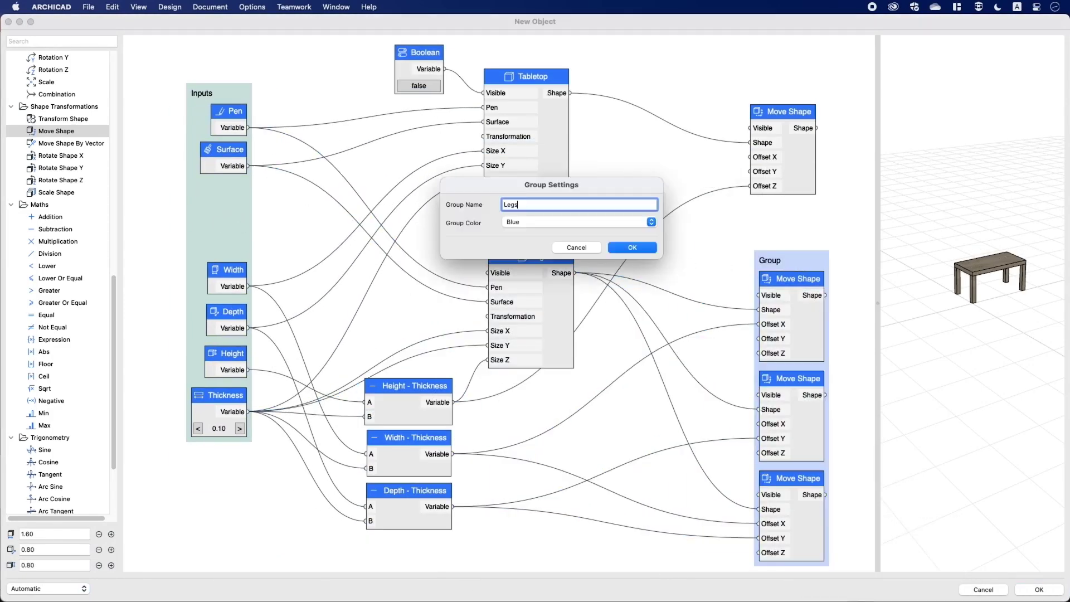
right_click(588, 264)
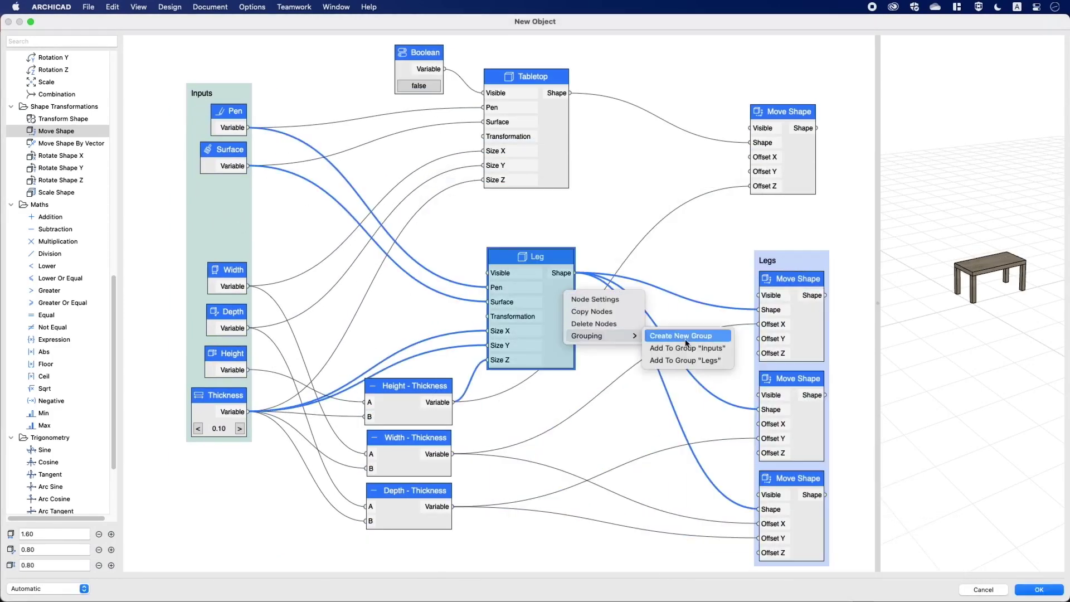
click(693, 336)
text(Table)
text(top)
key(Return)
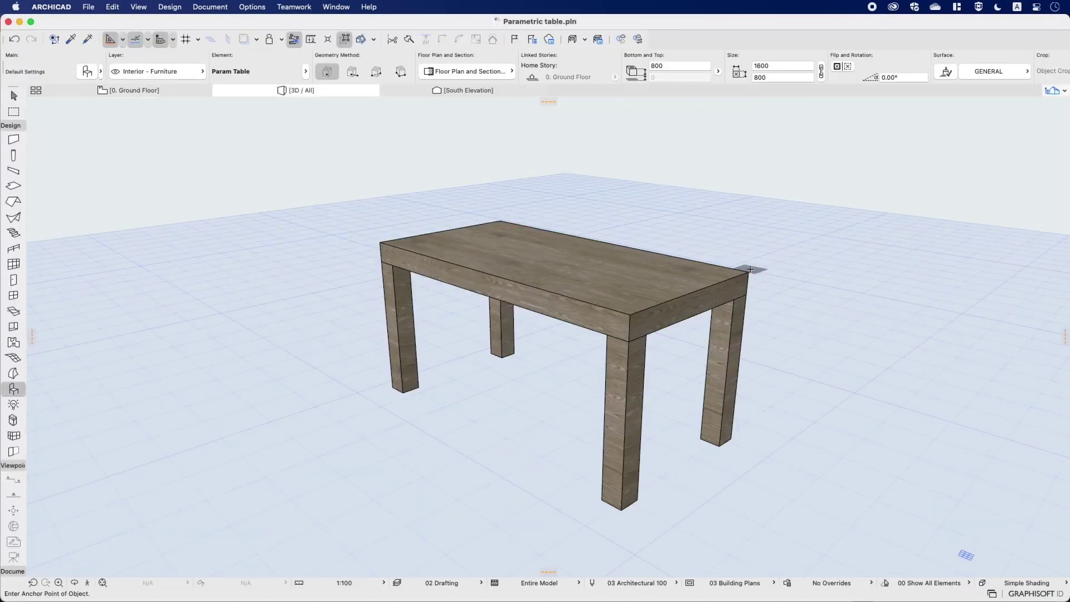
- Stretch the Param Table in 3D by its corner points to about 1382 × 1282 mm in plan
click(750, 269)
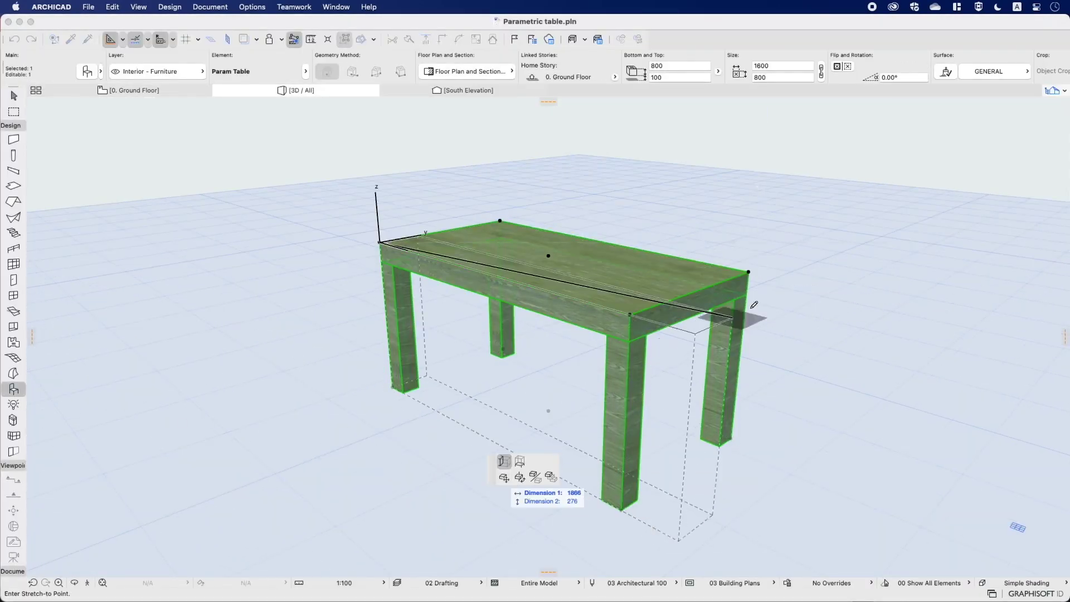
click(854, 233)
click(748, 246)
click(558, 440)
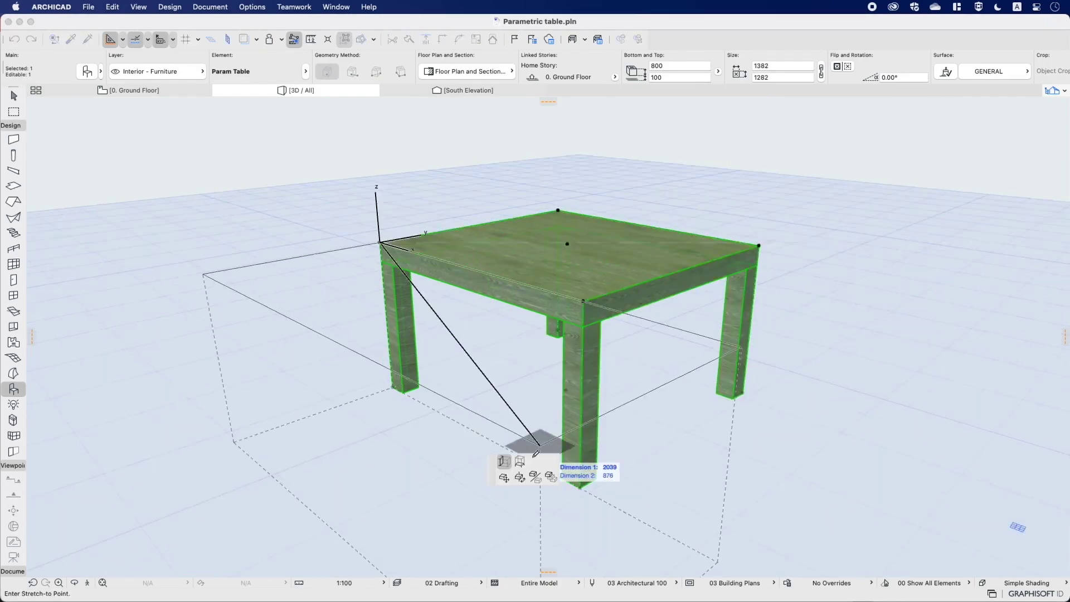
- Open the Object Selection Settings of the stretched Param Table
click(86, 71)
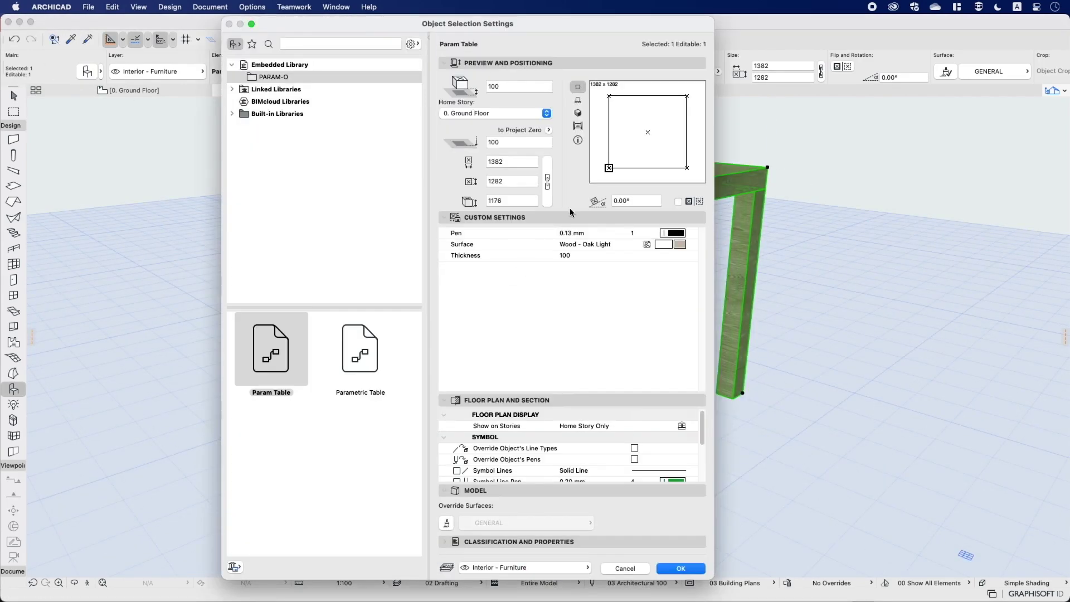